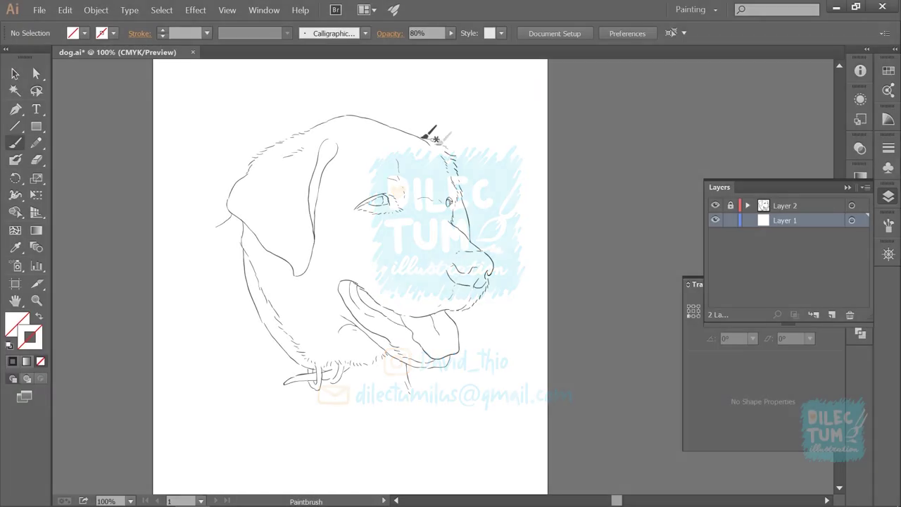
Paint a fur-like brush stroke along the dog's muzzle with the Paintbrush.
drag(459, 182, 491, 265)
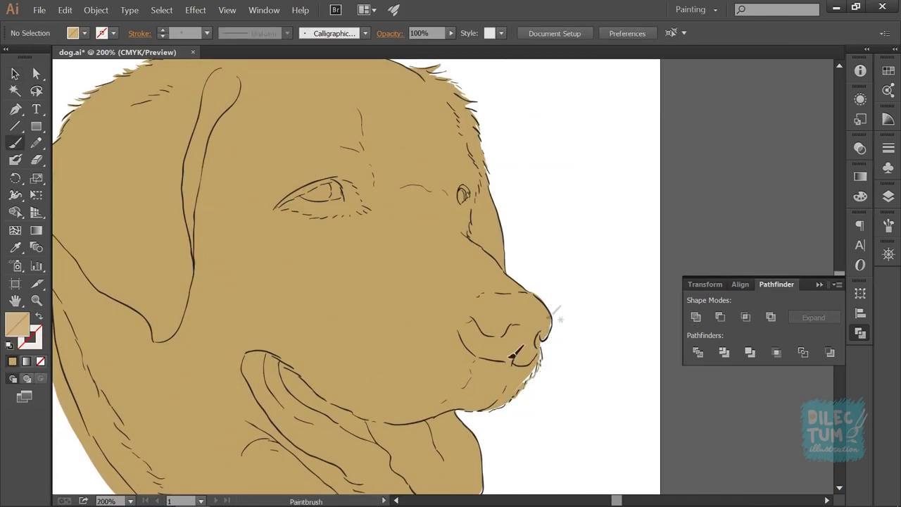
Undo the stray stroke by the mouth and edit a stop colour of the head gradient.
key(ctrl+z)
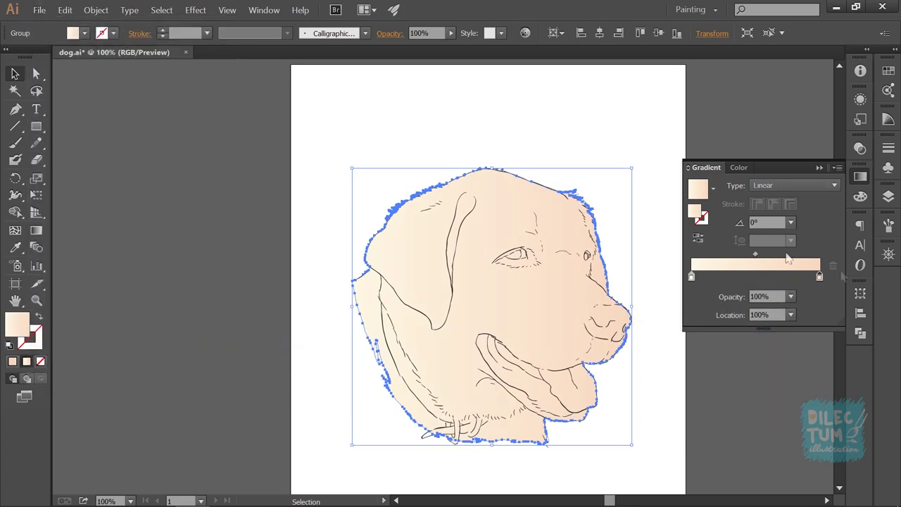
key(v)
double_click(819, 276)
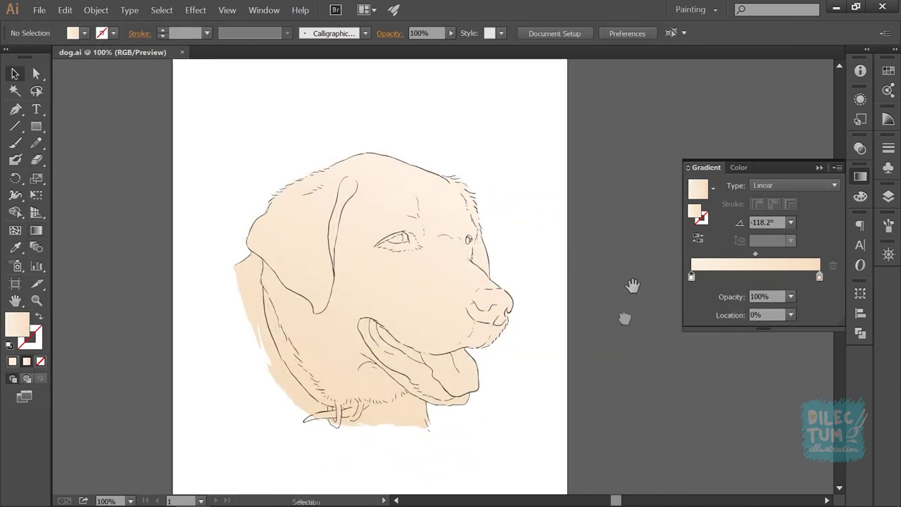
drag(633, 285, 635, 302)
key(b)
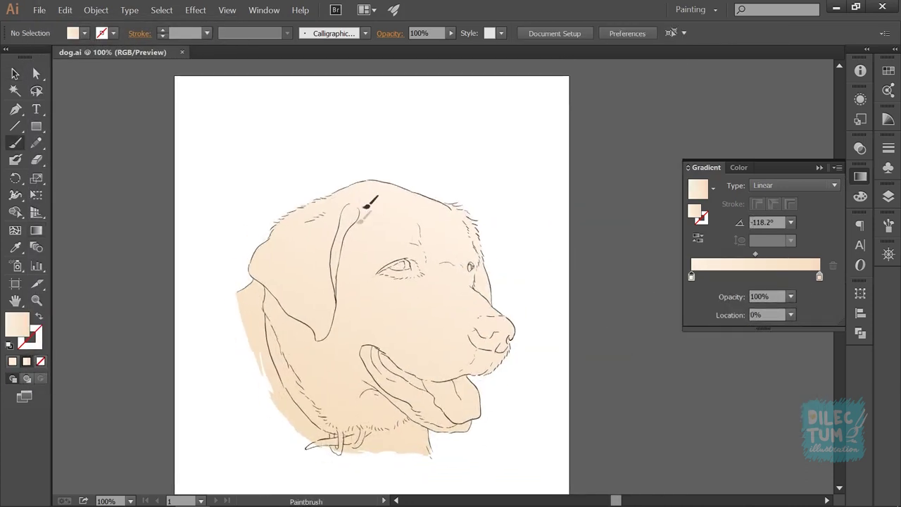
key(v)
Shift the ear's gradient stop colour toward a darker orange-brown.
click(360, 215)
double_click(819, 276)
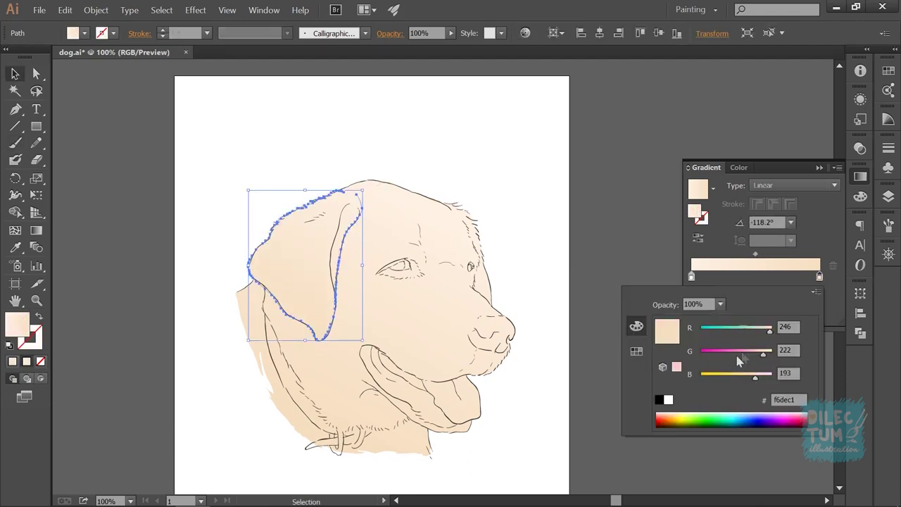
drag(746, 373, 730, 380)
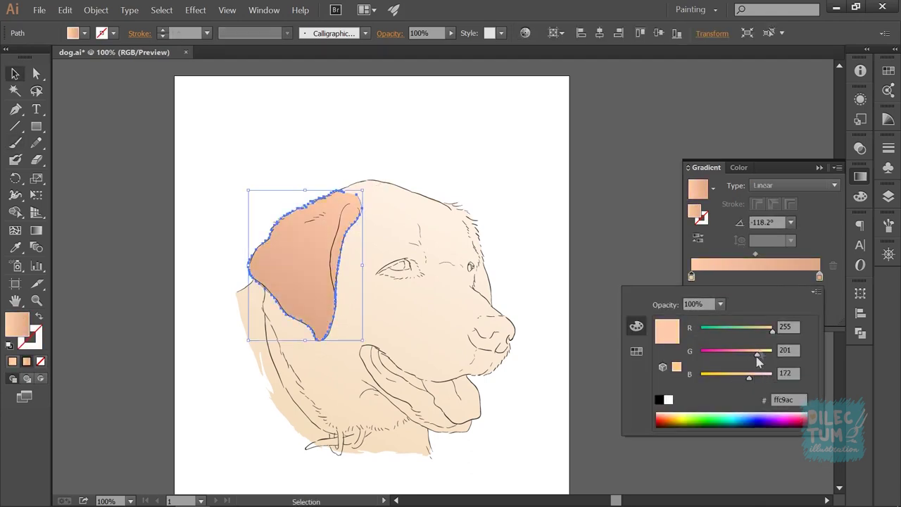
key(ctrl+plus)
key(ctrl+plus)
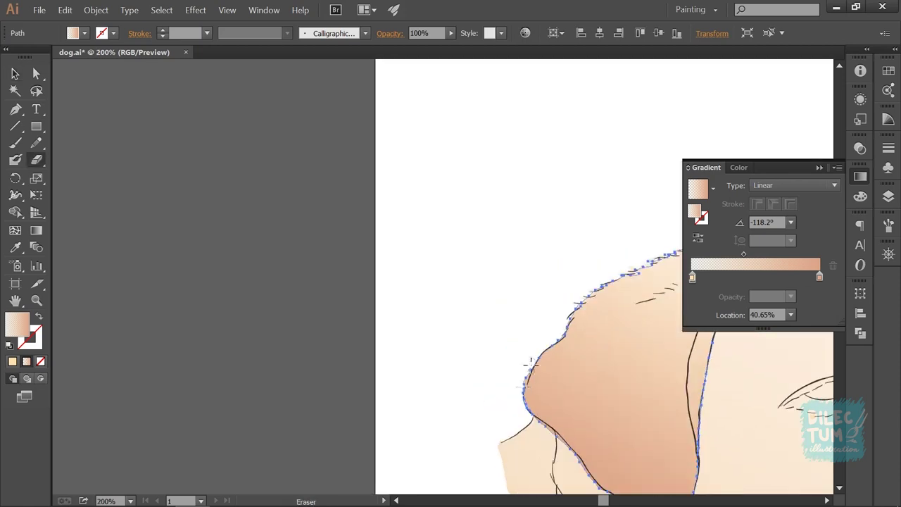
drag(540, 421, 445, 309)
key(v)
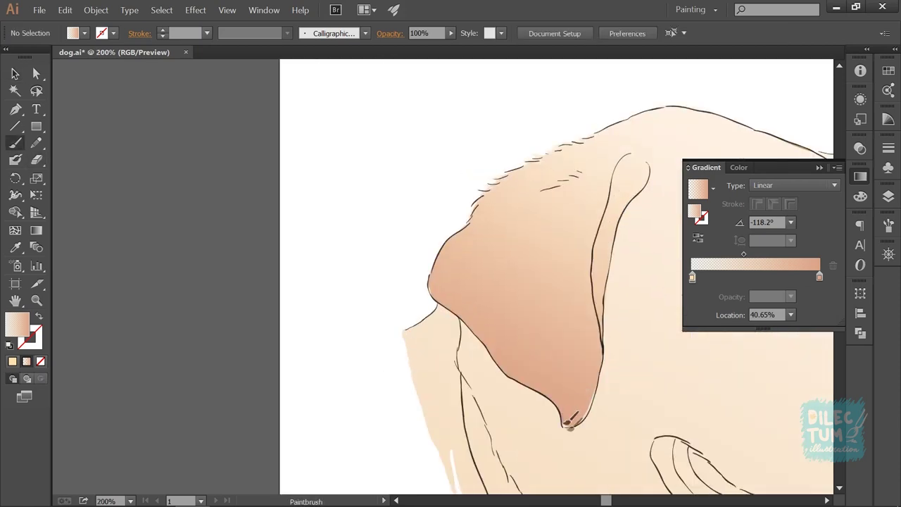
click(581, 384)
click(860, 292)
key(ctrl+shift+a)
Load a watercolor brush library from the brush libraries list.
key(ctrl+1)
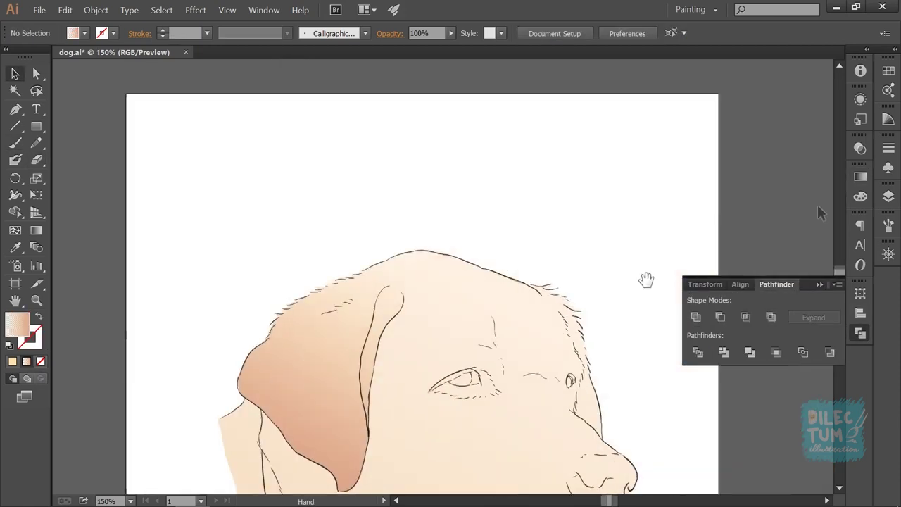
click(888, 197)
key(b)
mouse_move(415, 309)
mouse_down()
mouse_move(576, 326)
mouse_move(579, 337)
mouse_up()
click(888, 224)
click(720, 347)
click(744, 308)
key(v)
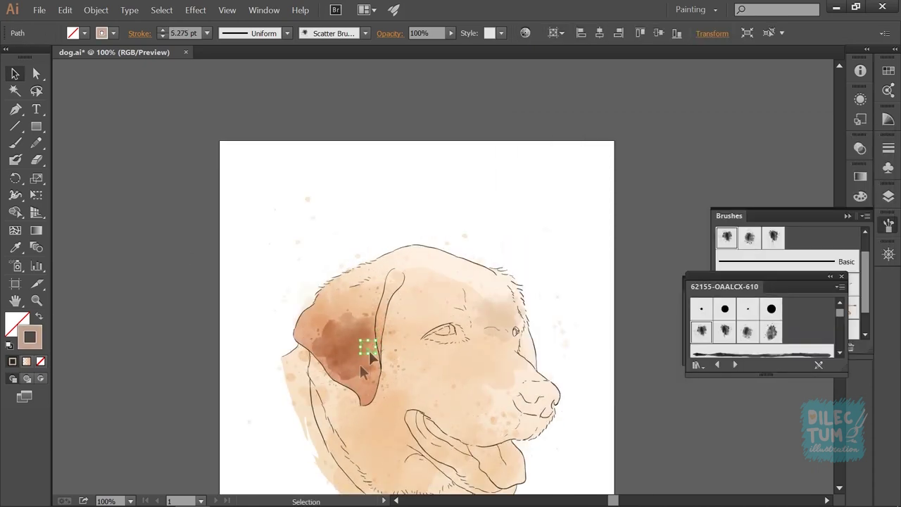
Apply a watercolor splash brush to the ear stroke for a reddish-brown wash.
click(750, 332)
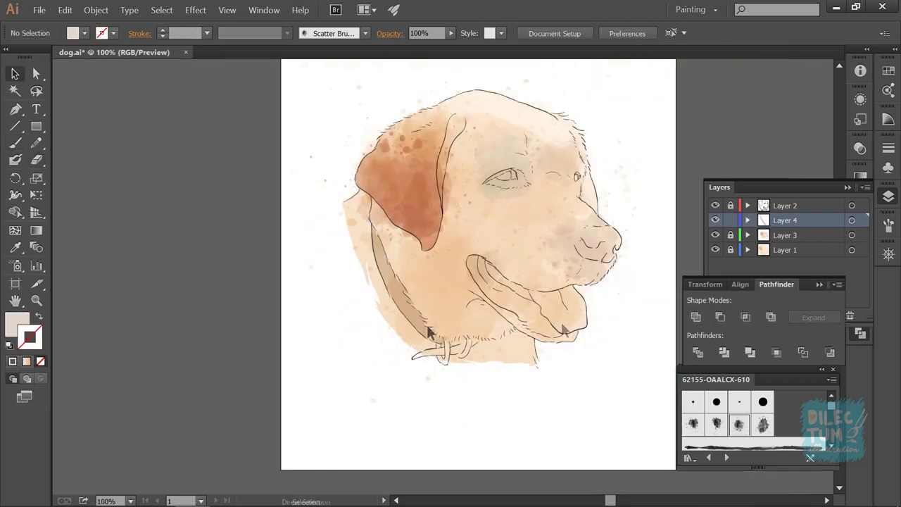
Apply a brown gradient fill to the collar and adjust its stop colour.
click(755, 264)
double_click(818, 276)
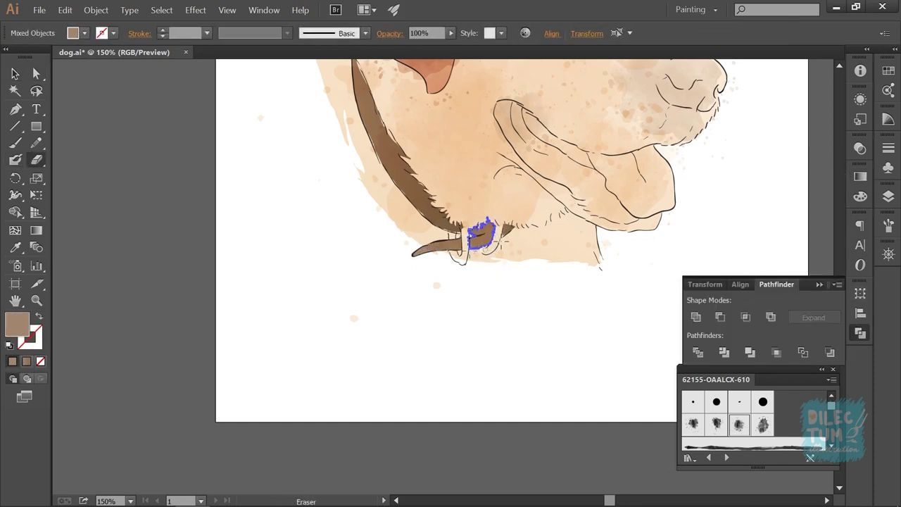
drag(361, 217, 335, 356)
drag(385, 314, 342, 264)
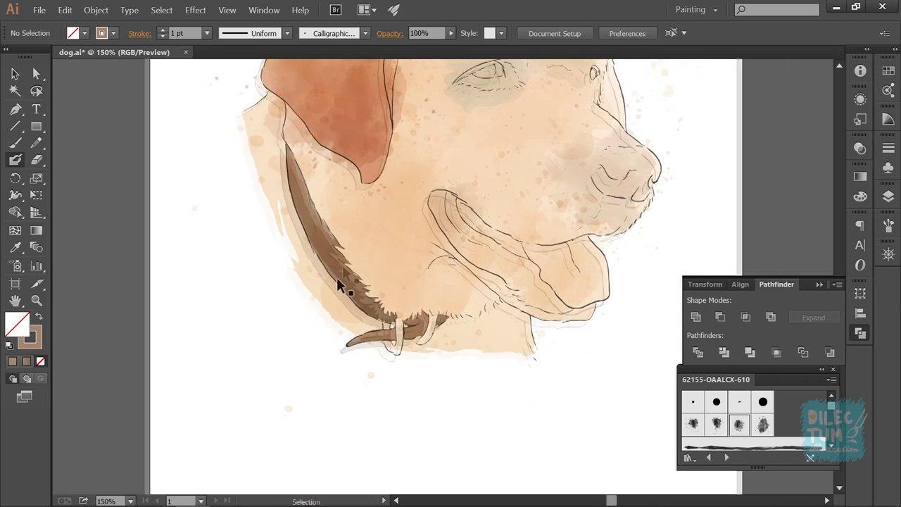
key(v)
click(387, 306)
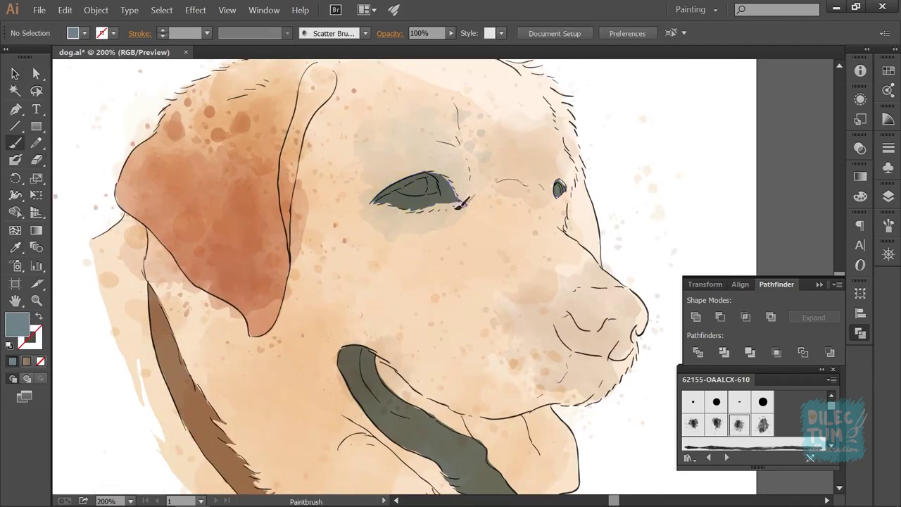
Paint dark fills inside the eye and along the mouth interior.
drag(461, 204, 465, 190)
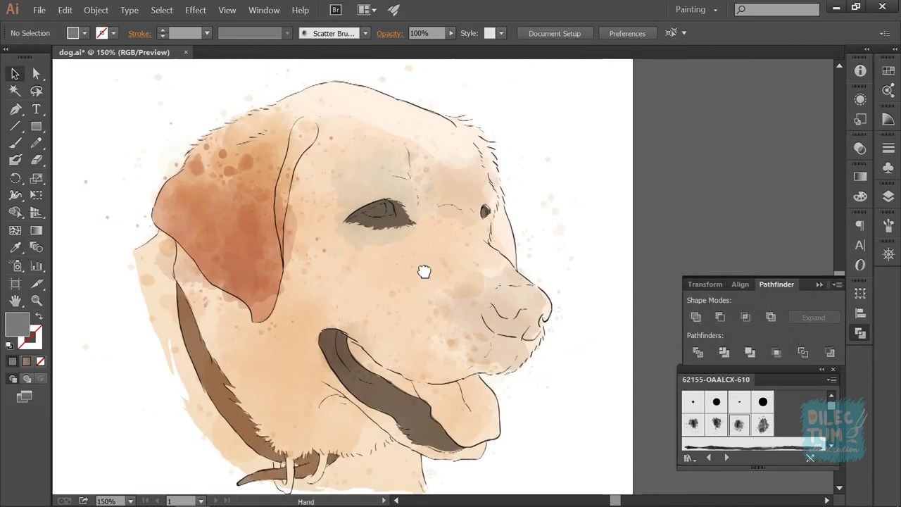
drag(318, 259, 403, 318)
drag(348, 280, 320, 260)
key(shift+e)
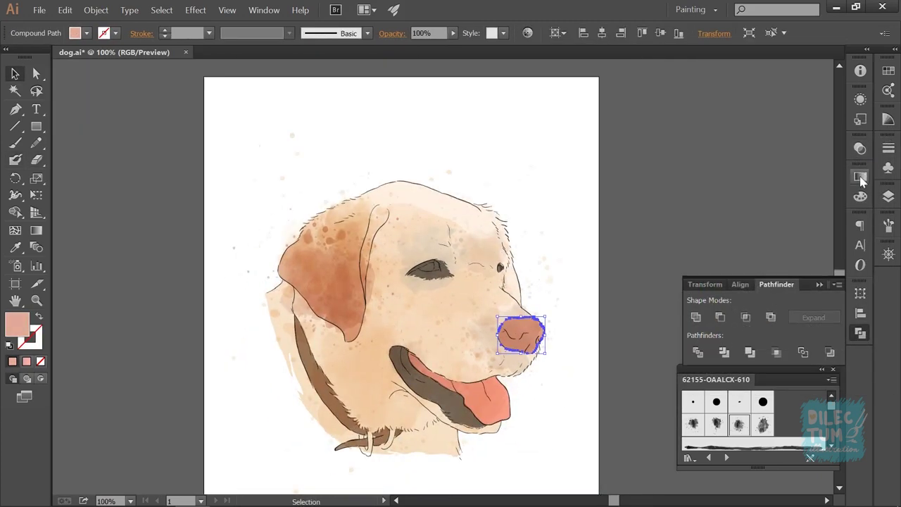
Give the nose a linear gradient fill and set its direction with the Gradient tool.
click(761, 276)
key(g)
drag(502, 287, 517, 339)
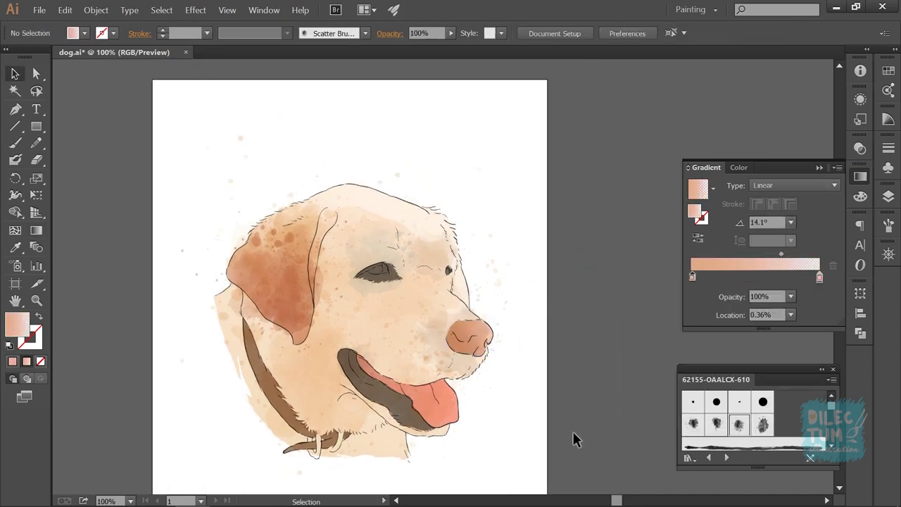
Select the collar and isolate its group for editing.
click(285, 398)
shift+click(330, 439)
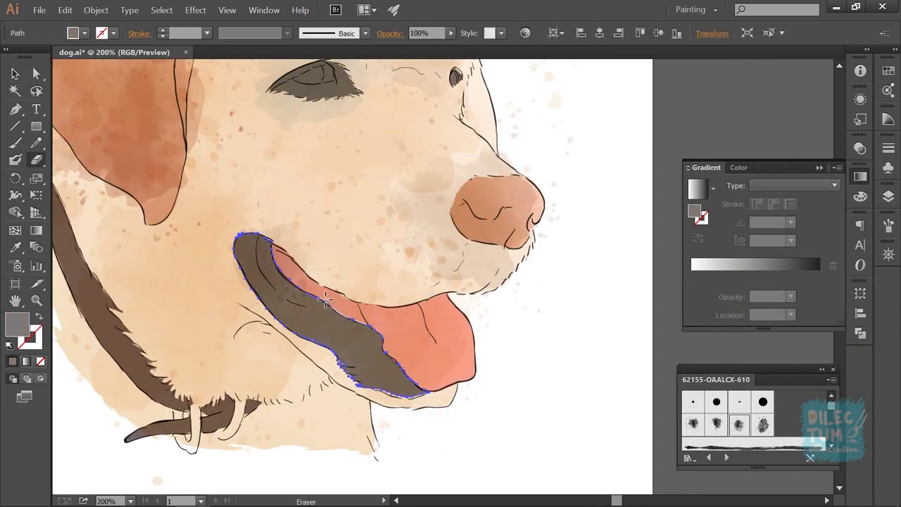
double_click(326, 300)
key(shift+b)
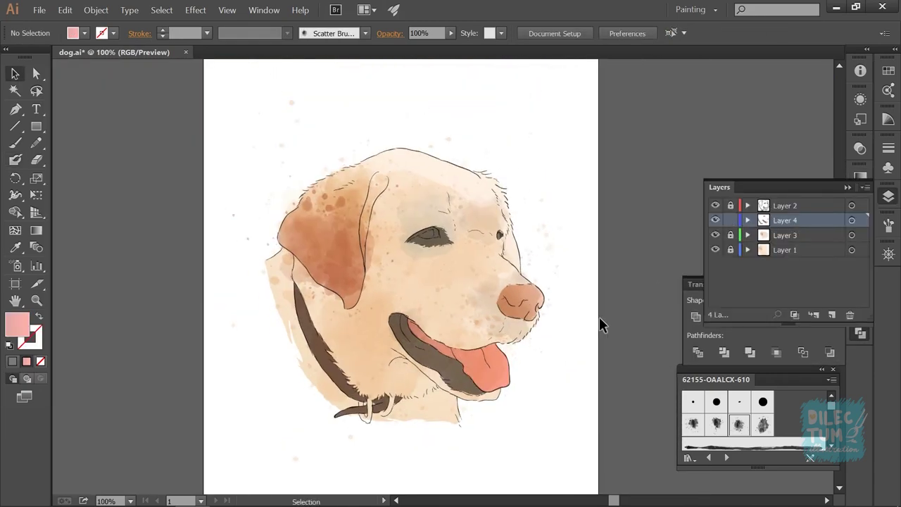
scroll(493, 191, up, 1)
key(b)
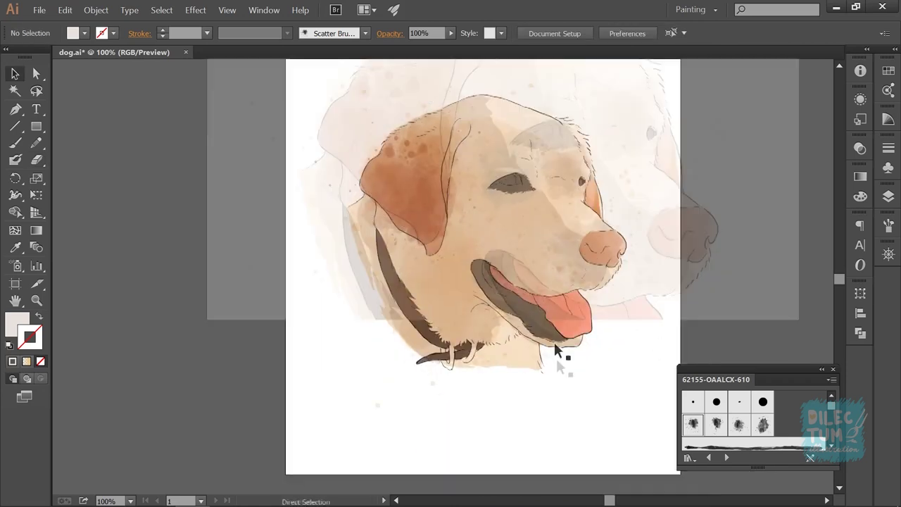
Trim the dark mouth shape with the Eraser and make its left gradient stop more peach.
drag(505, 294, 577, 355)
click(616, 386)
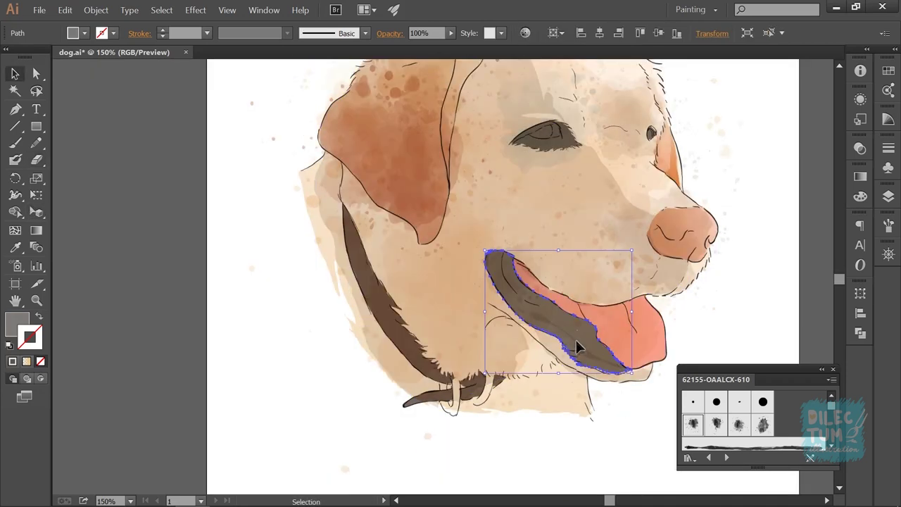
key(ctrl+1)
click(524, 306)
key(ctrl+F9)
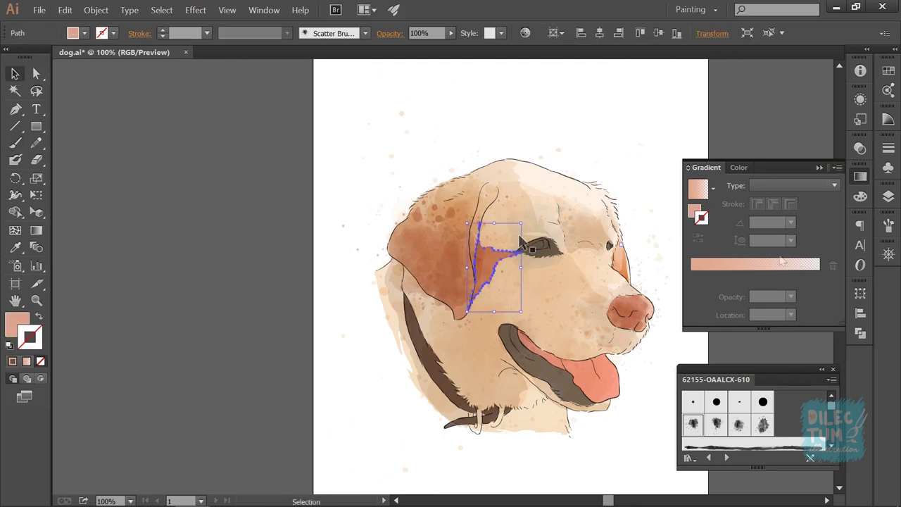
double_click(692, 276)
click(743, 377)
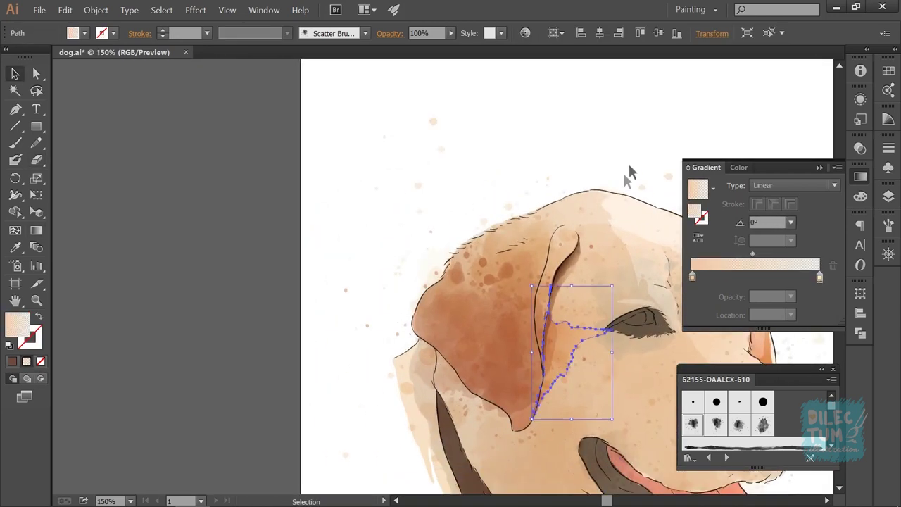
Select the ear shading stroke and adjust its left gradient stop colour.
ctrl+click(532, 339)
key(shift+e)
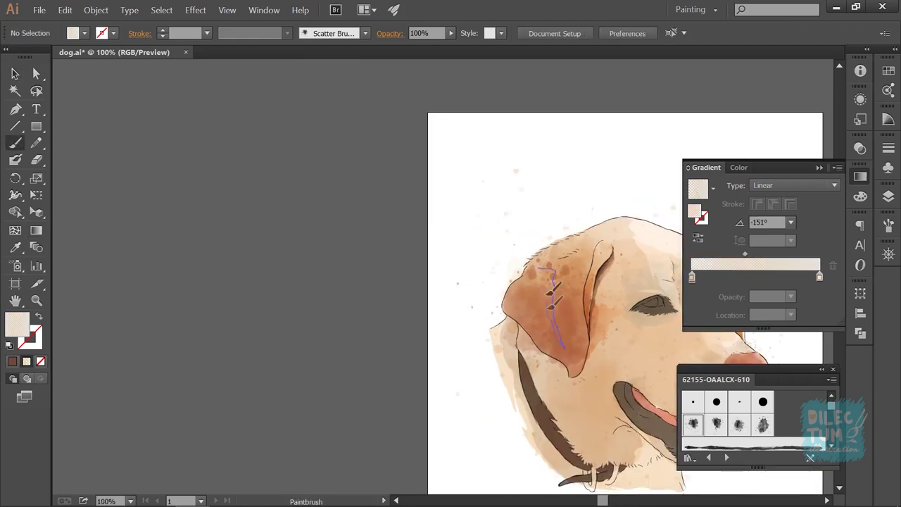
ctrl+click(552, 298)
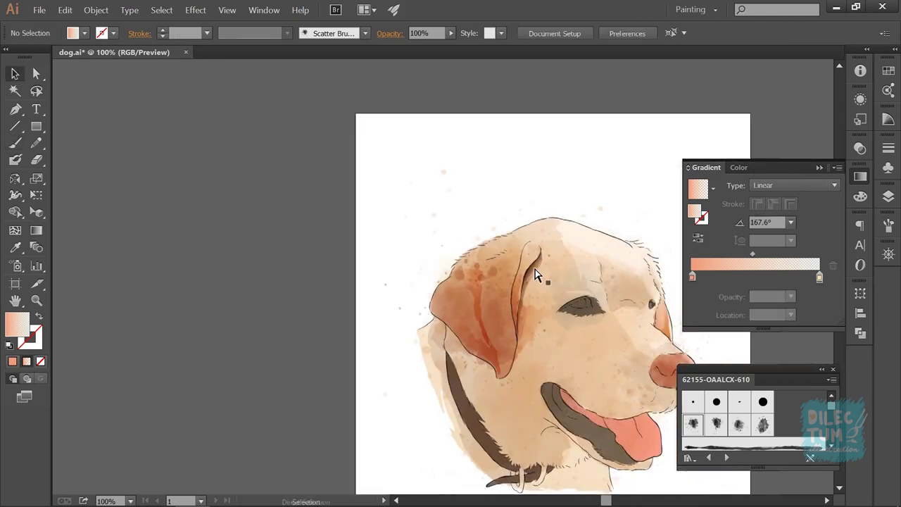
double_click(692, 277)
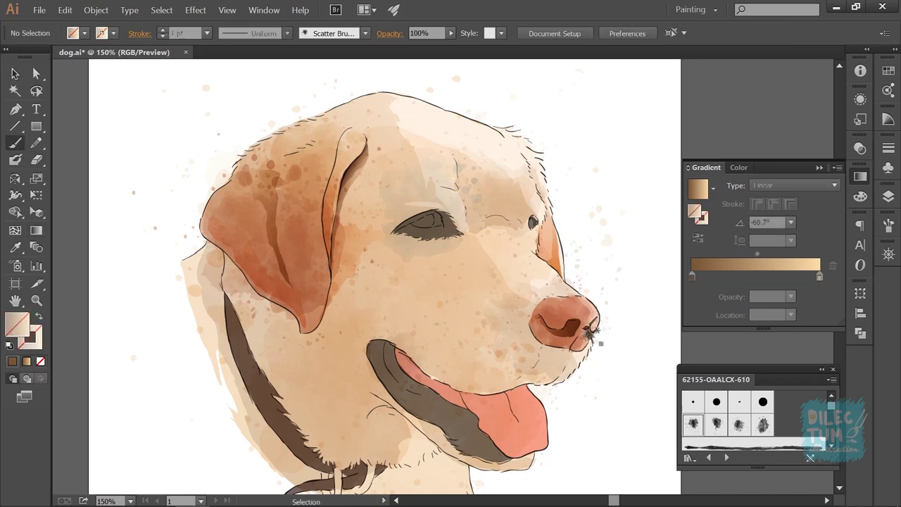
Paint shading strokes over the nose and edit their gradient stop colour.
drag(597, 314, 587, 350)
key(g)
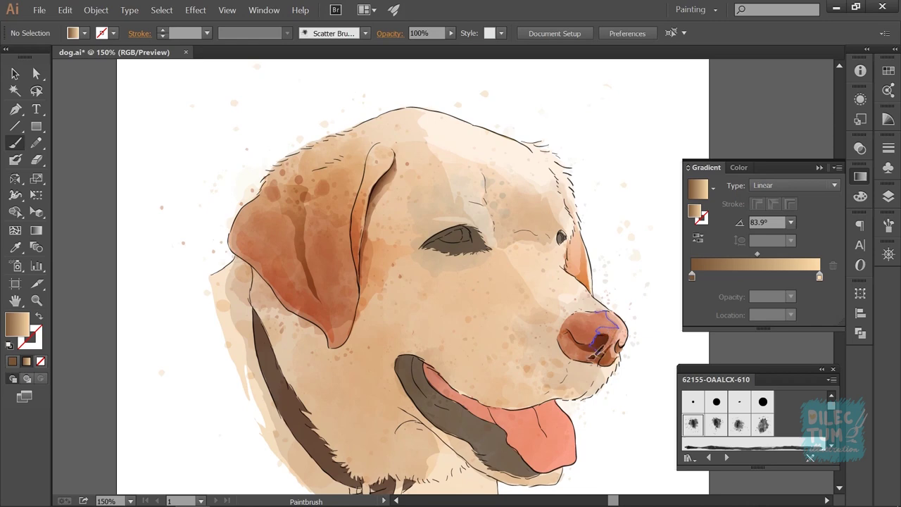
drag(590, 350, 591, 349)
double_click(691, 276)
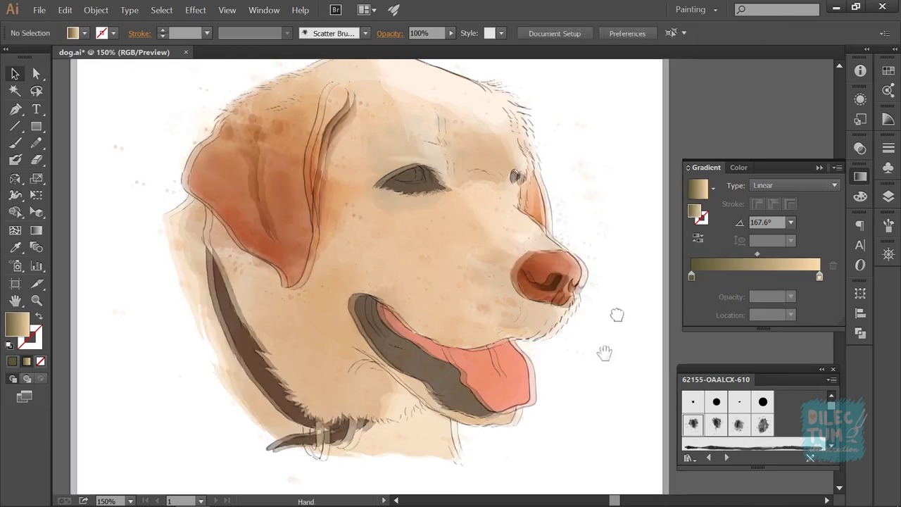
Paint a shading shape below the nose and set its gradient stops, left one brown.
drag(604, 352, 634, 303)
key(b)
drag(597, 266, 556, 259)
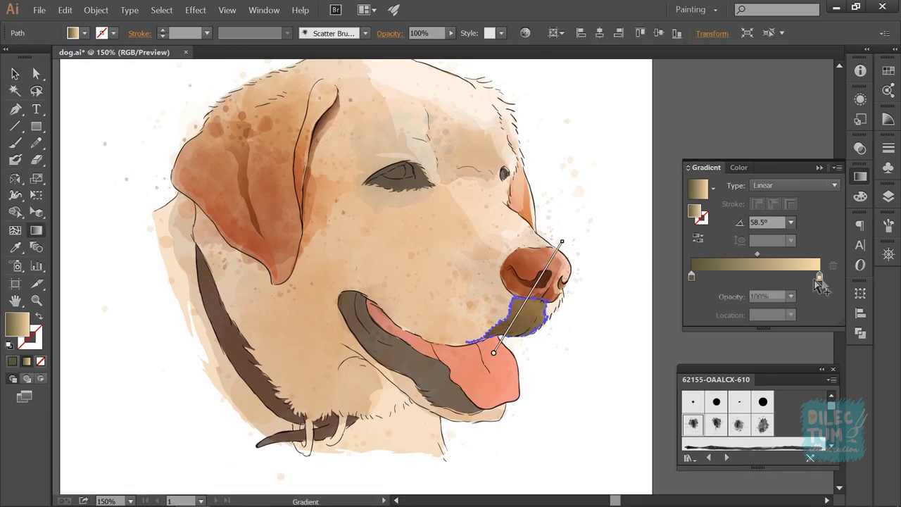
double_click(817, 278)
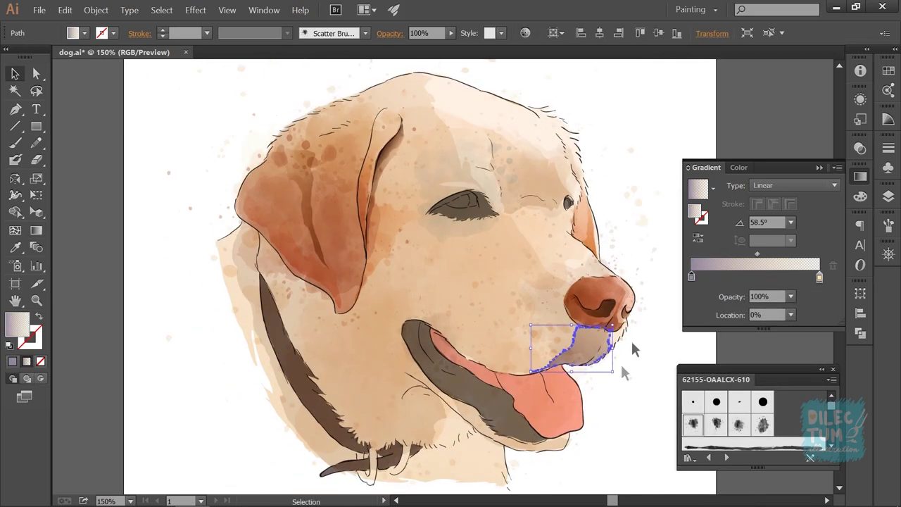
key(ctrl+shift+a)
key(b)
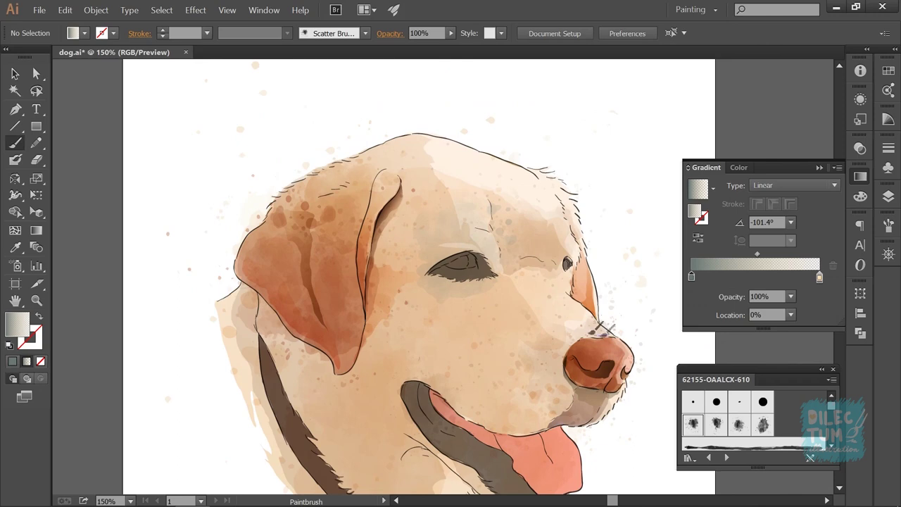
ctrl+click(609, 335)
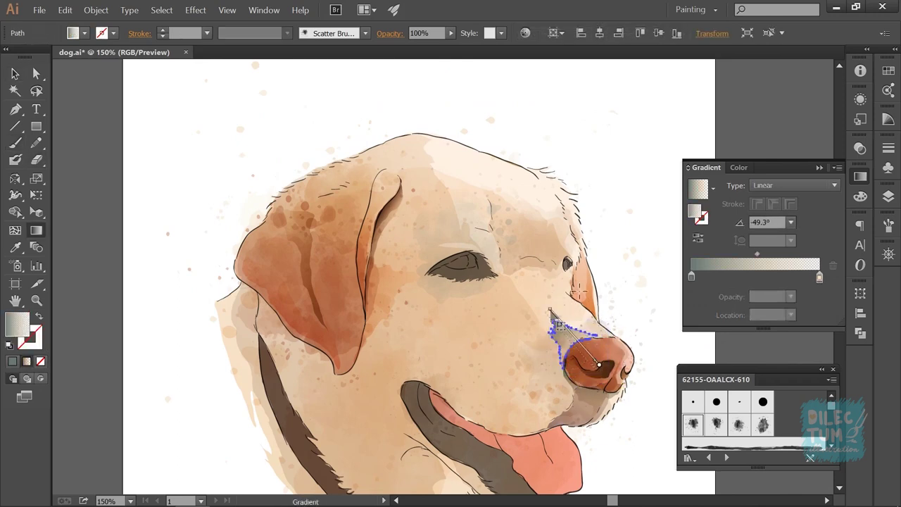
double_click(691, 276)
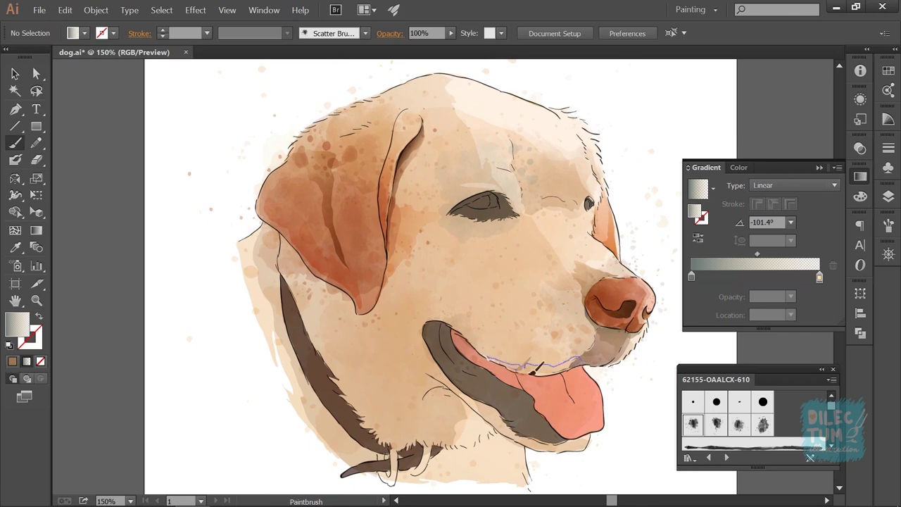
Paint a shading stroke inside the mouth and adjust its gradient stop's red value.
drag(581, 358, 599, 363)
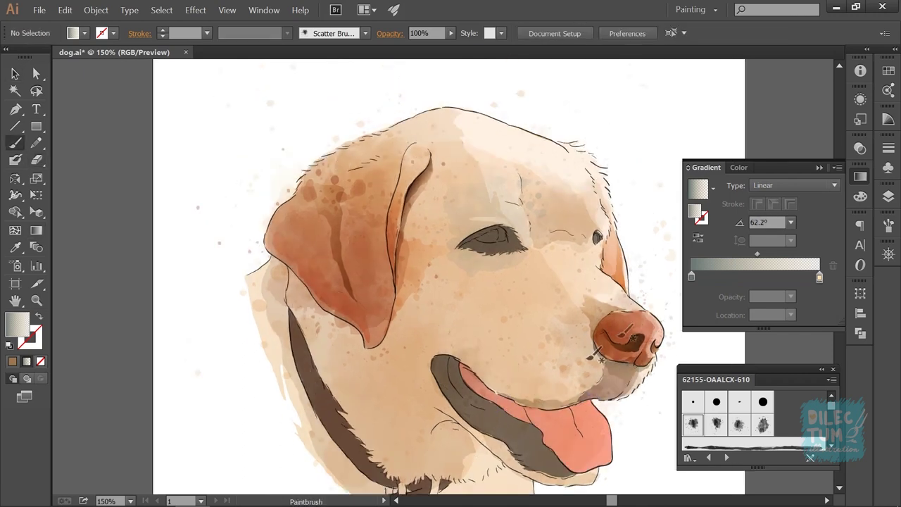
click(581, 363)
key(ctrl+z)
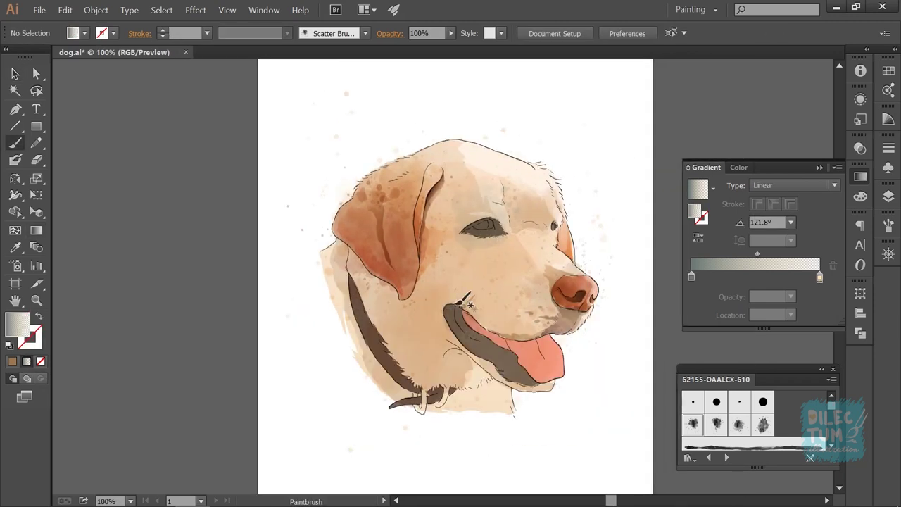
drag(466, 314, 456, 308)
key(g)
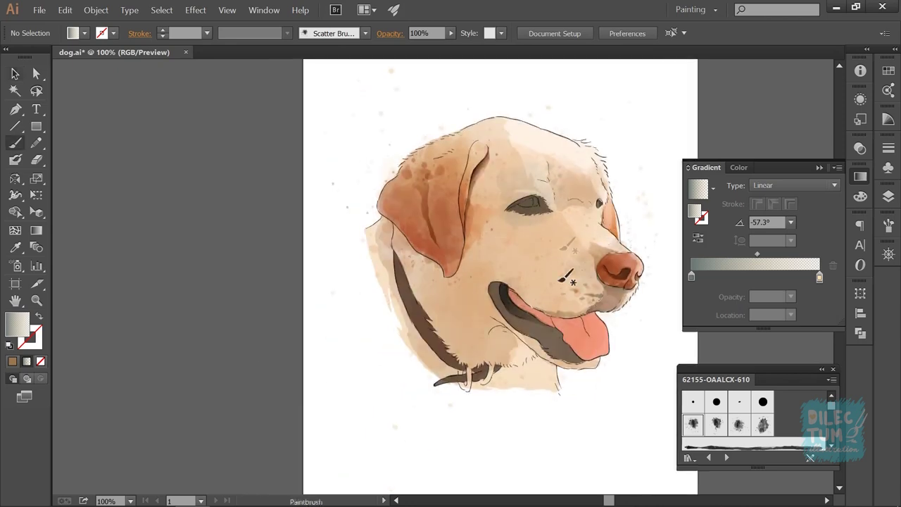
ctrl+click(570, 328)
double_click(692, 276)
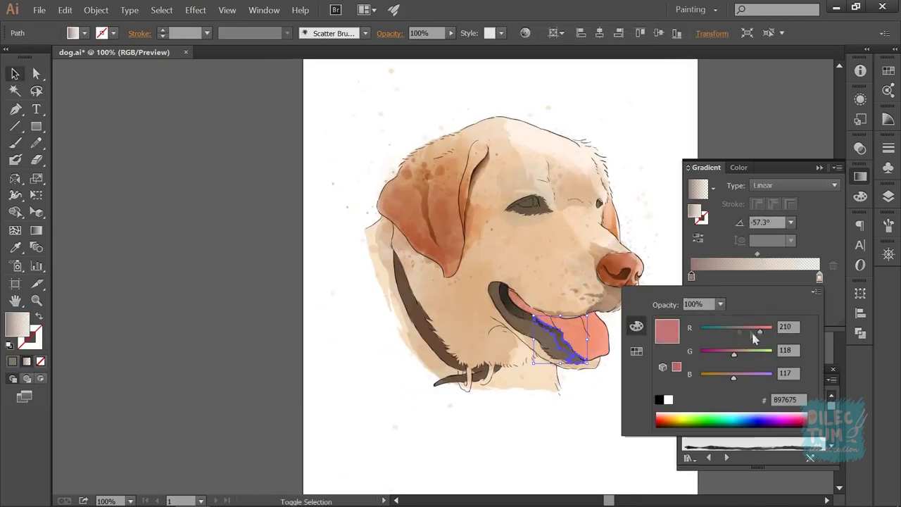
double_click(691, 275)
drag(750, 328, 759, 335)
key(Return)
Darken the inner-mouth shape's left gradient stop to a brownish tone.
key(ctrl+equal)
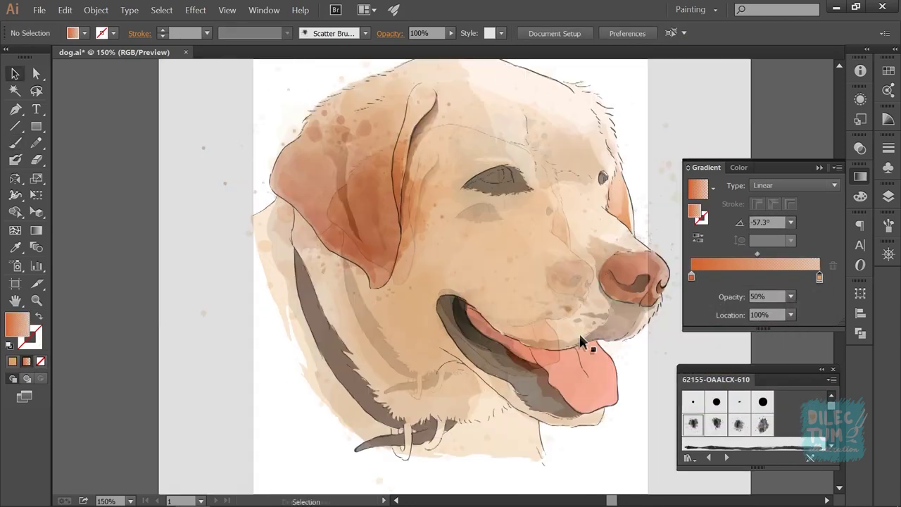
click(454, 303)
double_click(691, 276)
drag(761, 329, 752, 335)
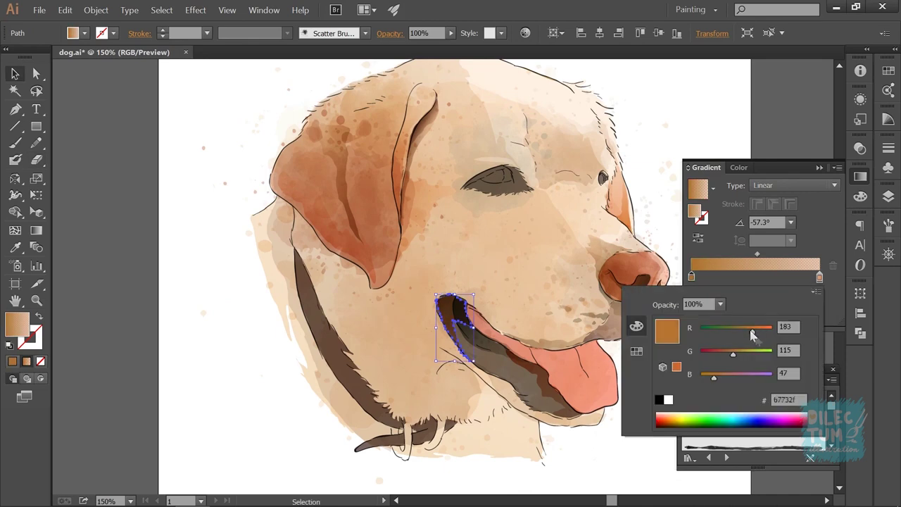
key(Return)
key(ctrl+1)
key(ctrl+shift+a)
key(b)
Paint a thin stroke beside the mouth using a brown sampled from the collar.
drag(415, 238, 405, 319)
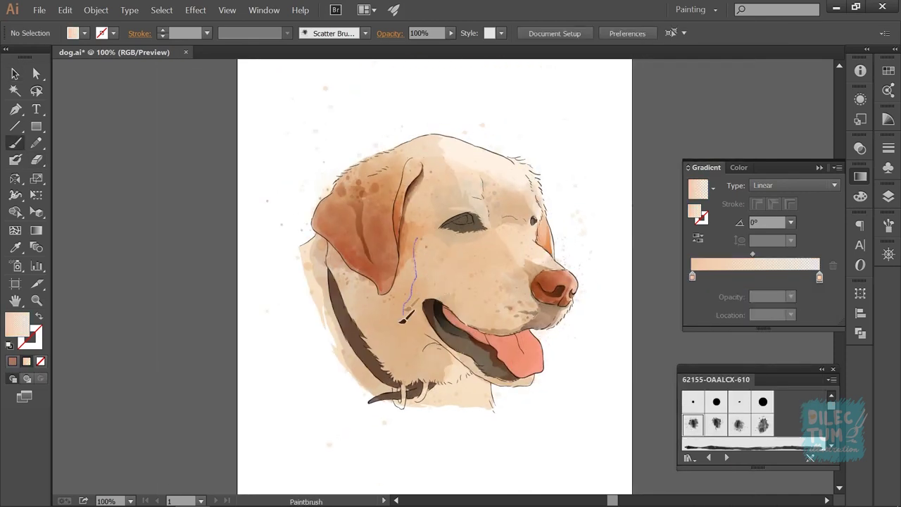
drag(335, 266, 405, 282)
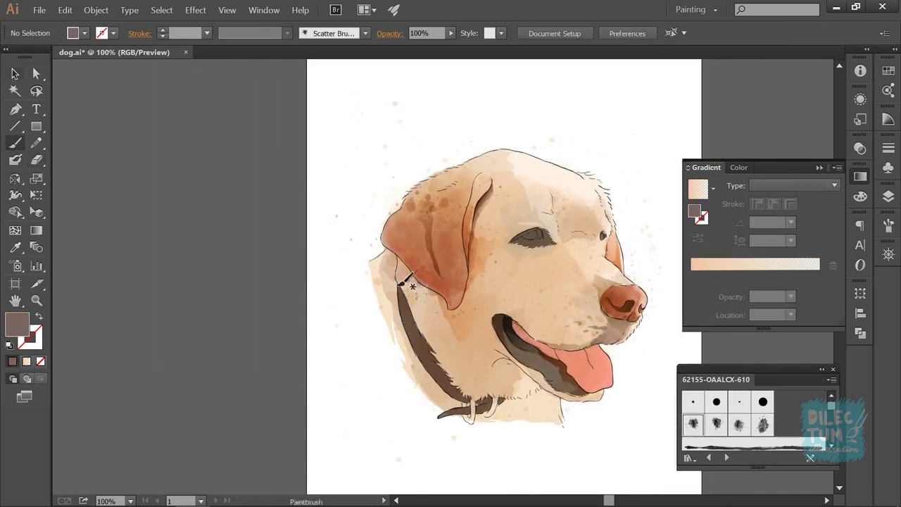
key(v)
click(416, 384)
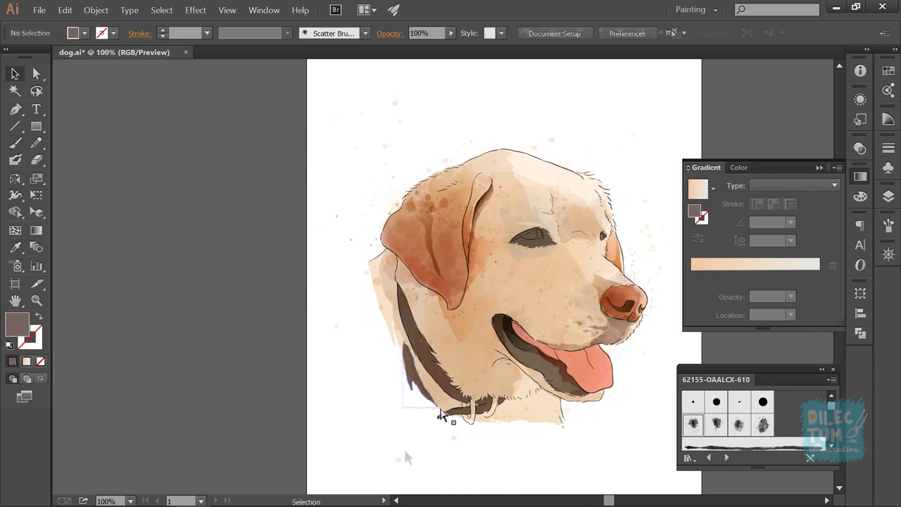
key(ctrl+shift+a)
drag(658, 321, 554, 352)
key(ctrl+equal)
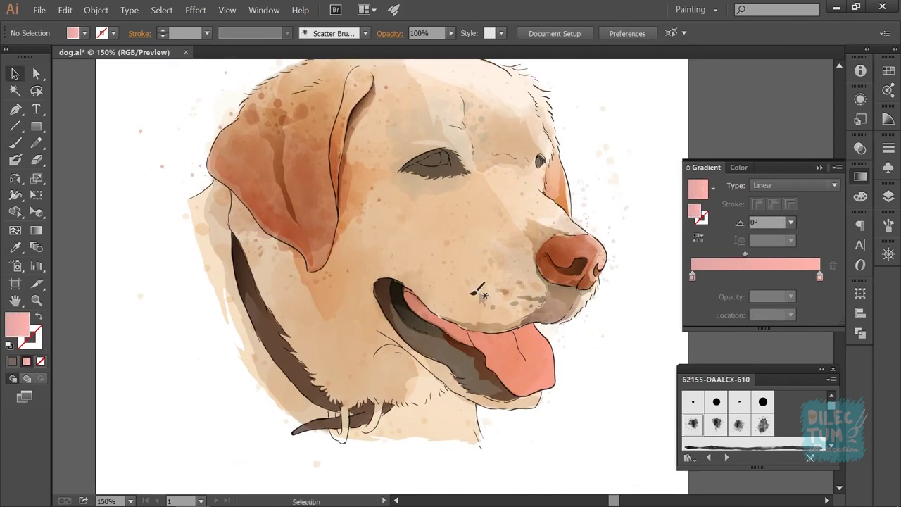
Paint pink shading on the tongue and set its gradient stop to light pink.
drag(410, 299, 403, 288)
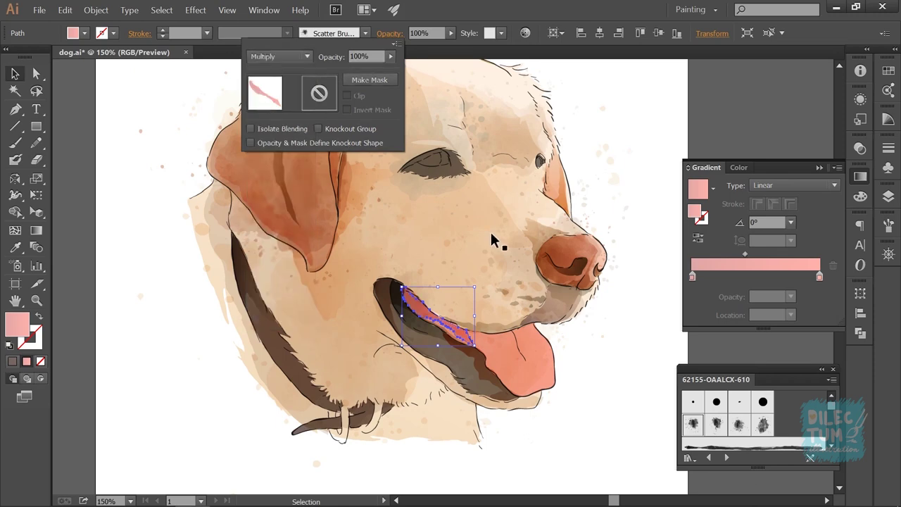
key(b)
drag(481, 380, 486, 377)
key(v)
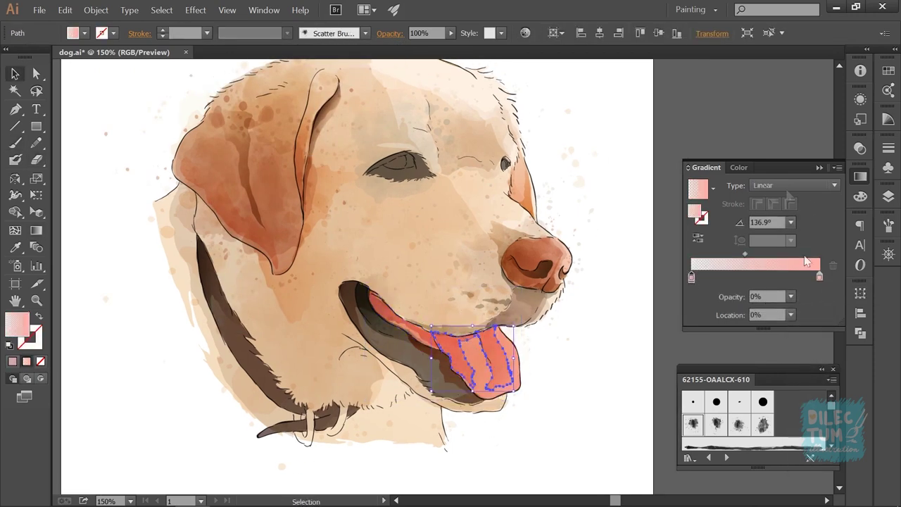
double_click(820, 276)
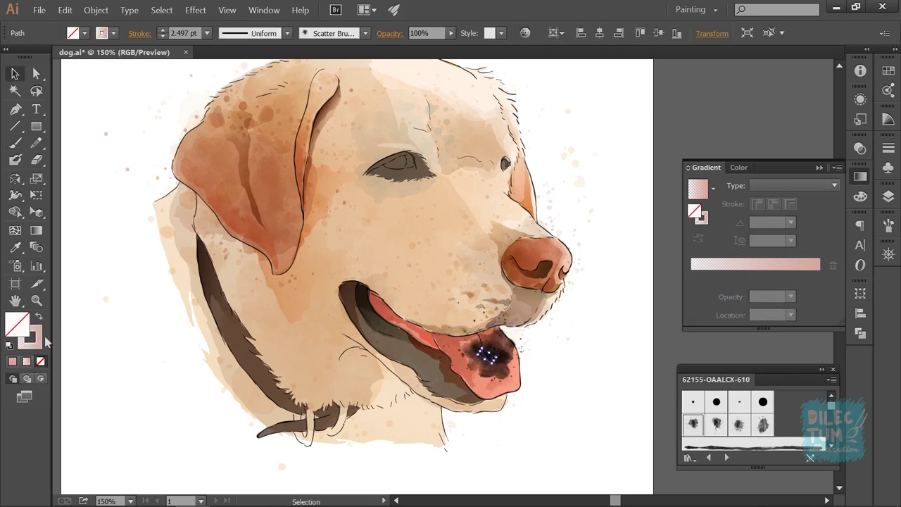
click(694, 425)
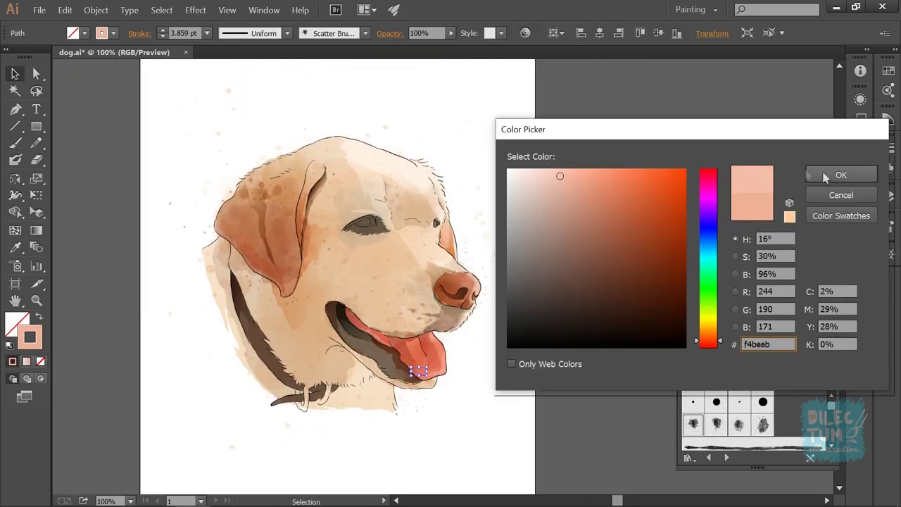
click(806, 174)
drag(763, 374, 755, 374)
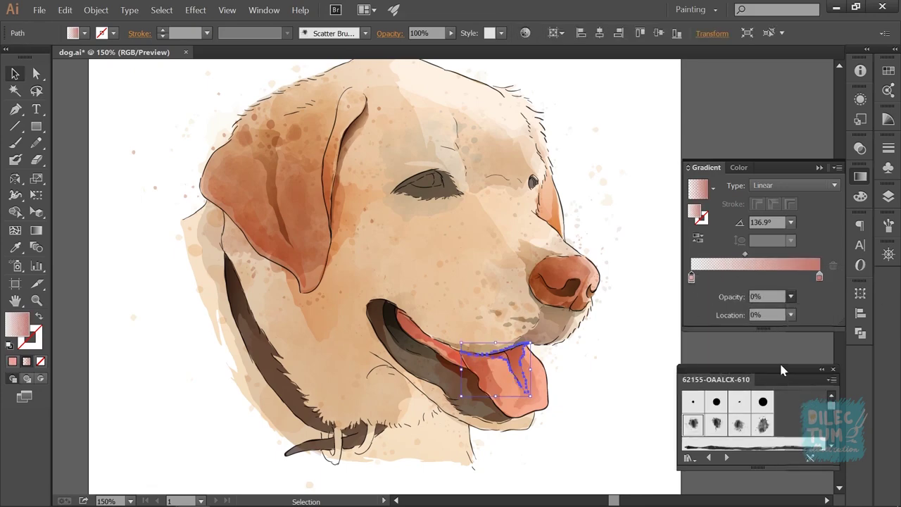
key(ctrl+1)
drag(592, 370, 579, 391)
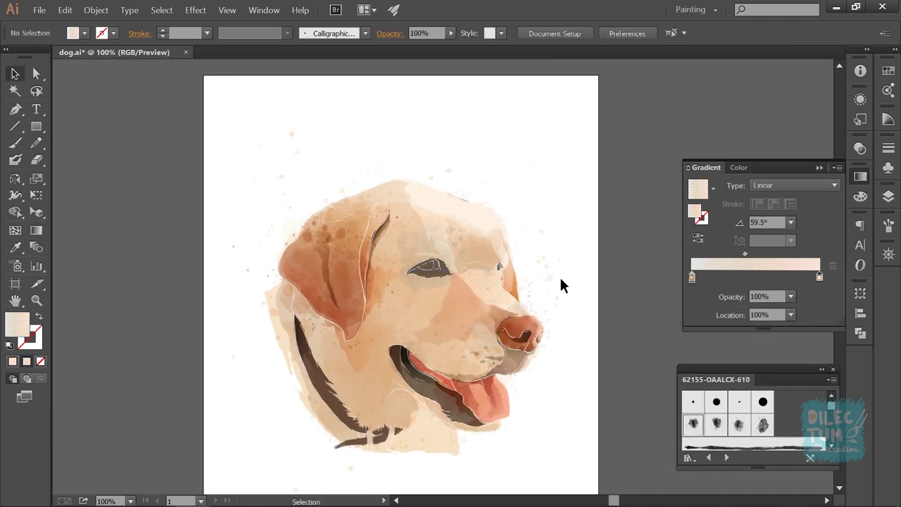
Angle the nose gradient diagonally and paint new shading strokes by the eye and collar.
drag(459, 340, 501, 380)
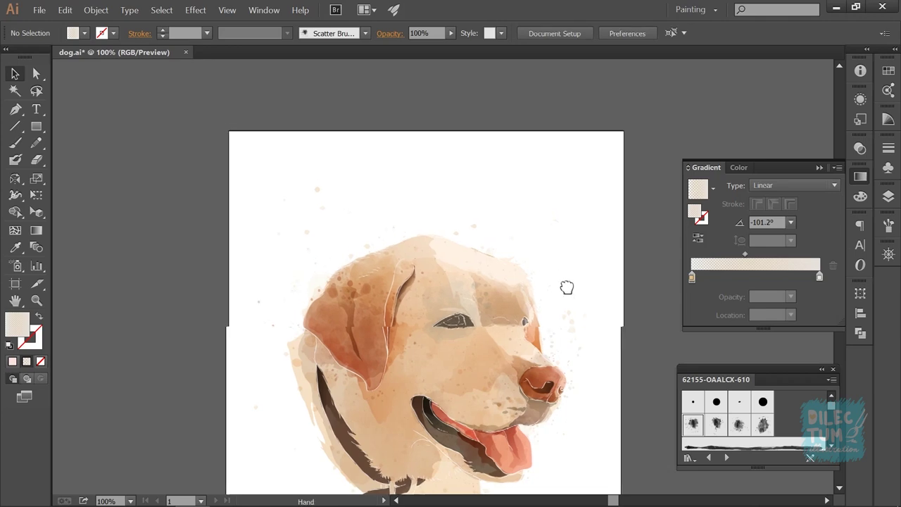
drag(344, 278, 341, 279)
drag(486, 270, 481, 300)
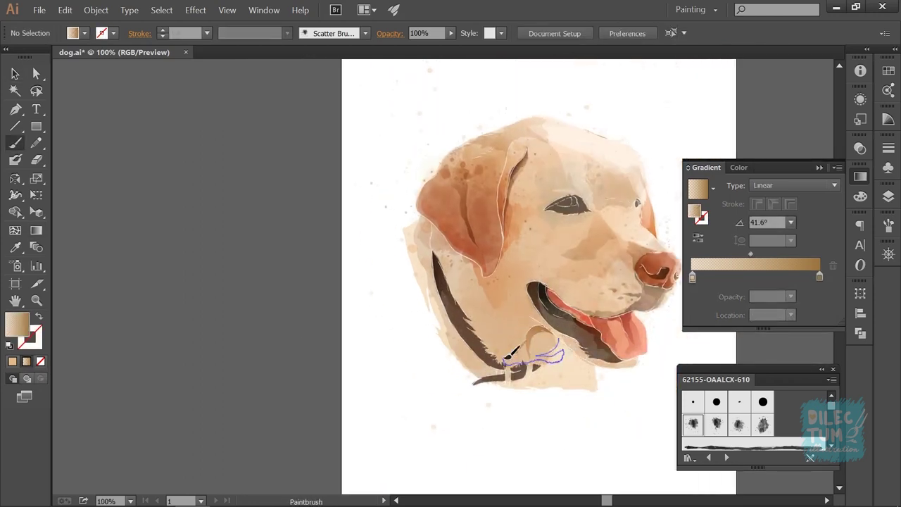
drag(505, 358, 549, 321)
key(v)
double_click(818, 275)
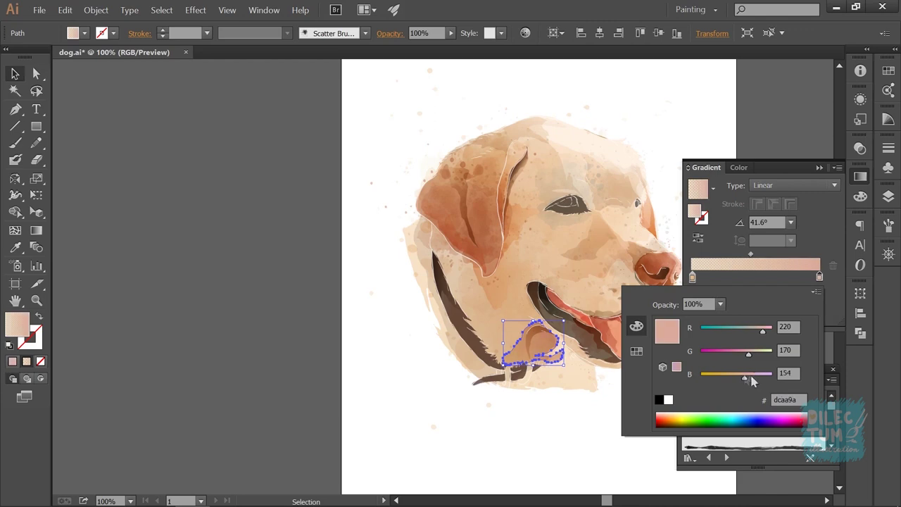
click(596, 406)
scroll(632, 341, right, 2)
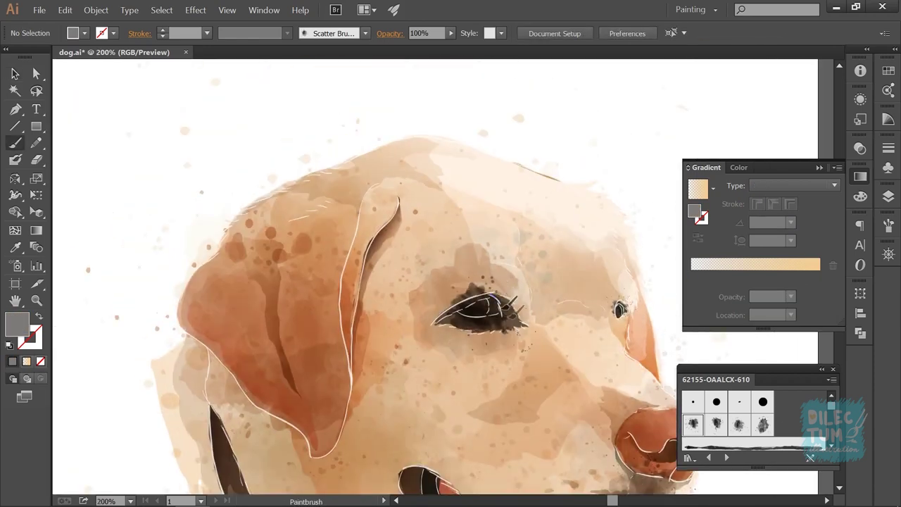
Give the eye shape a linear gradient fill.
key(v)
click(493, 304)
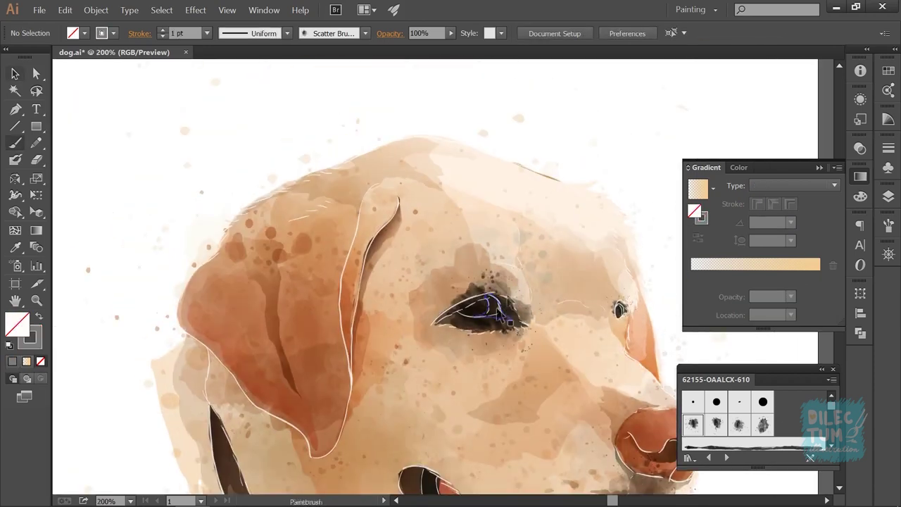
click(697, 189)
click(479, 299)
click(627, 195)
click(648, 218)
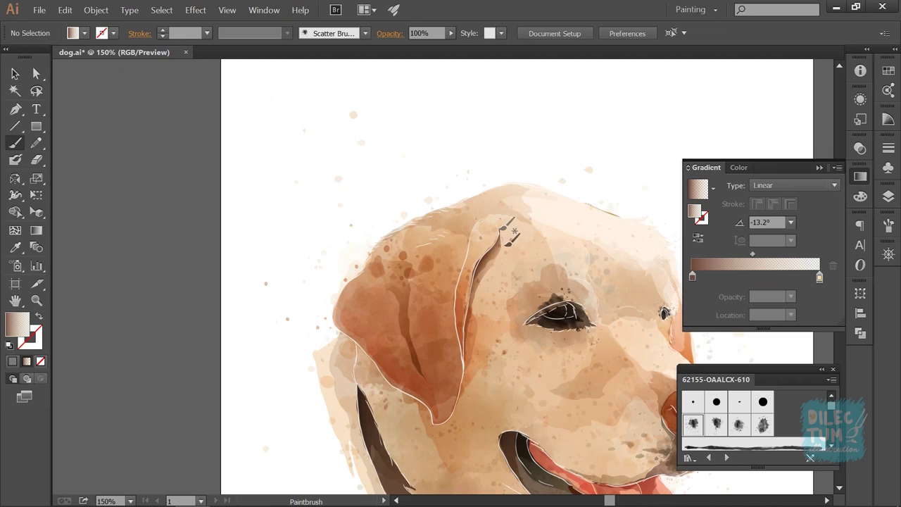
Paint a stroke along the ear and change its gradient stop to orange.
drag(502, 228, 501, 239)
click(588, 184)
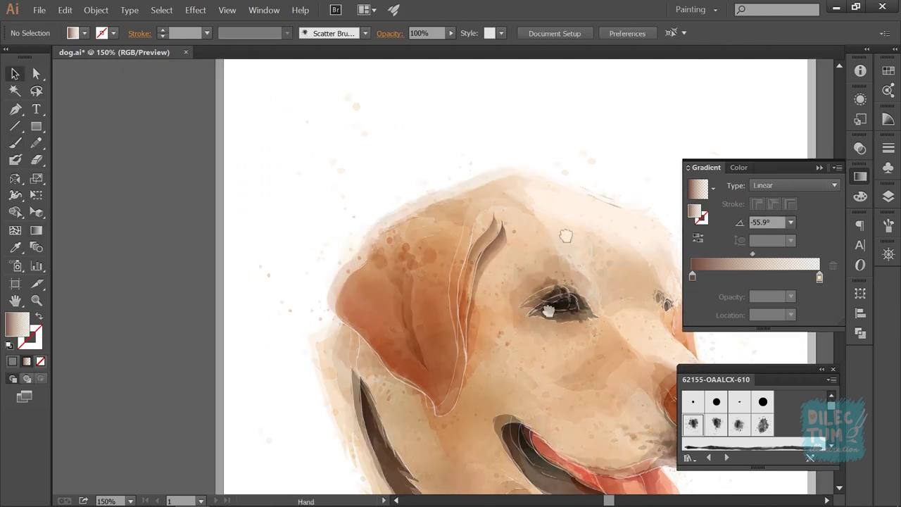
scroll(453, 243, down, 2)
scroll(452, 243, left, 2)
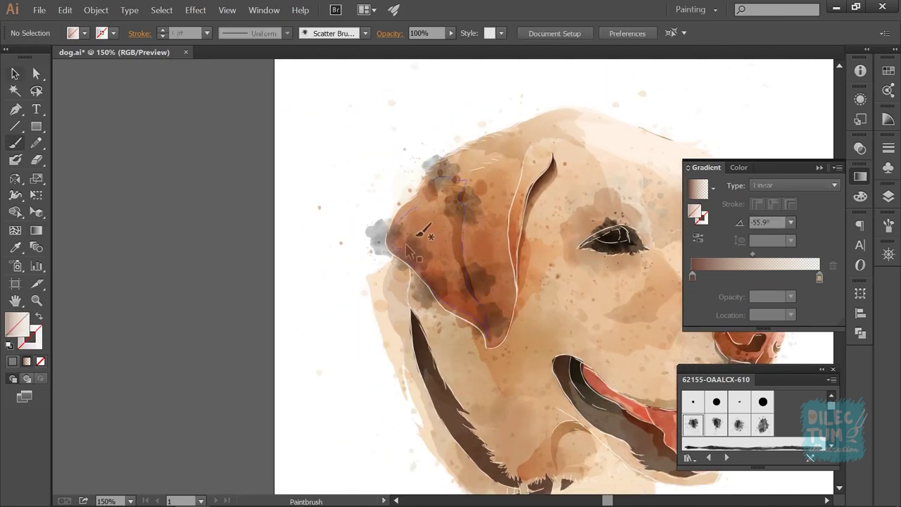
key(ctrl+1)
double_click(692, 277)
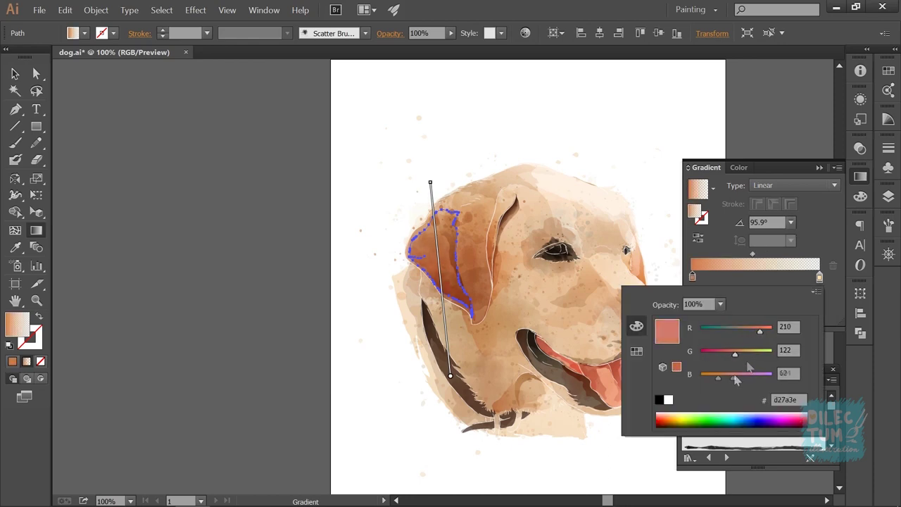
scroll(589, 161, up, 3)
key(v)
drag(556, 221, 577, 223)
Paint a shading stroke inside the ear.
key(b)
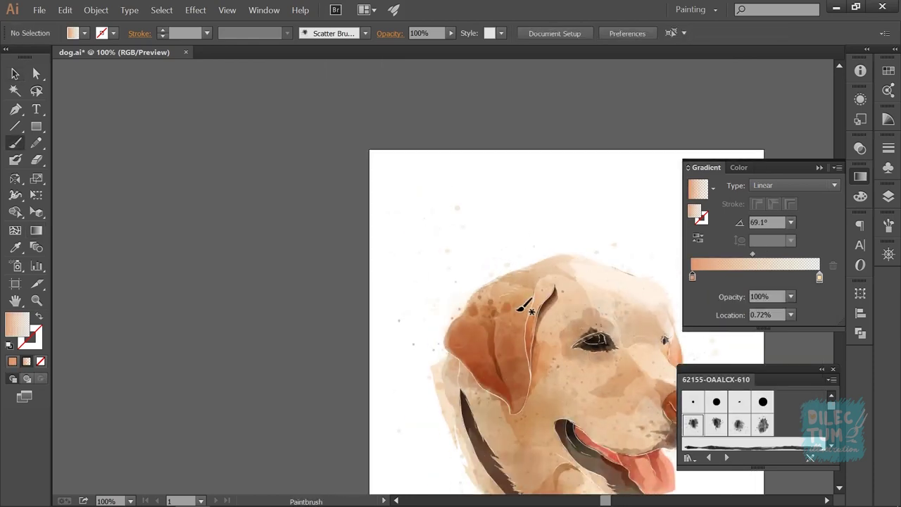
drag(501, 339, 524, 310)
key(v)
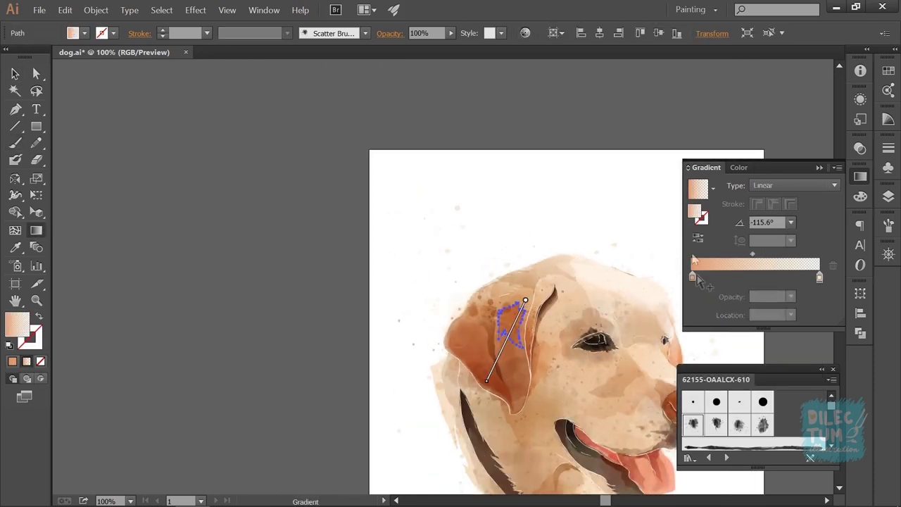
key(v)
key(ctrl+shift+a)
key(ctrl+0)
key(ctrl+1)
Paint a shading stroke along the collar and run its gradient across it.
mouse_move(557, 388)
mouse_down()
mouse_move(547, 396)
mouse_move(649, 390)
mouse_up()
click(518, 426)
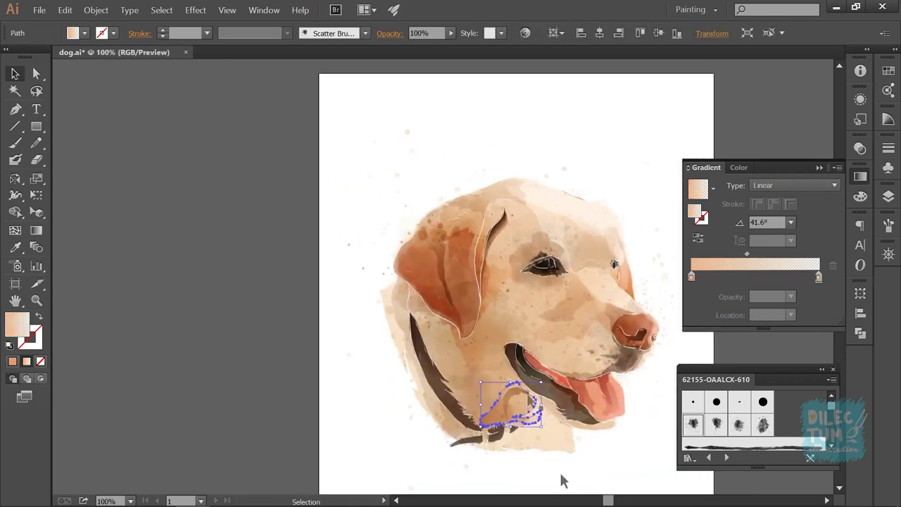
drag(454, 331, 449, 337)
key(v)
key(g)
mouse_move(434, 394)
mouse_down()
mouse_move(521, 397)
mouse_move(494, 384)
mouse_up()
key(shift+e)
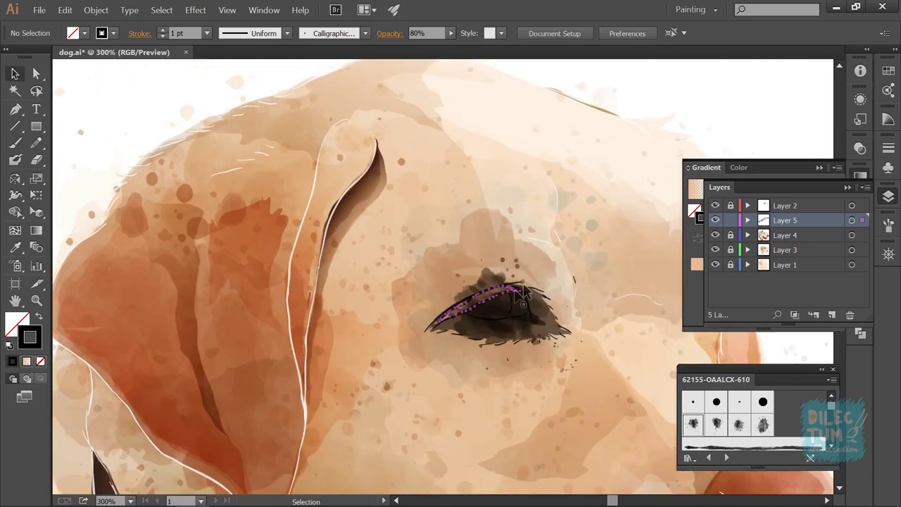
Give the new eye stroke a pale gradient and set its direction on the canvas.
click(860, 176)
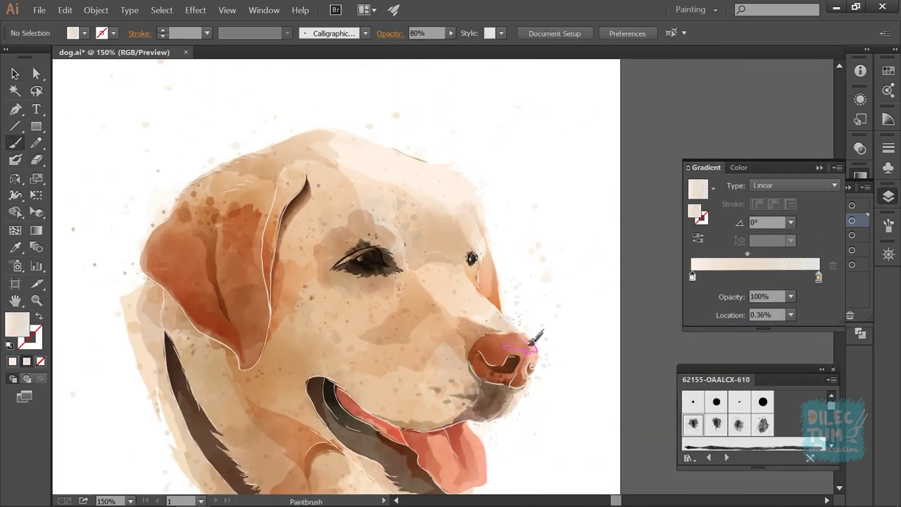
drag(533, 342, 536, 345)
key(g)
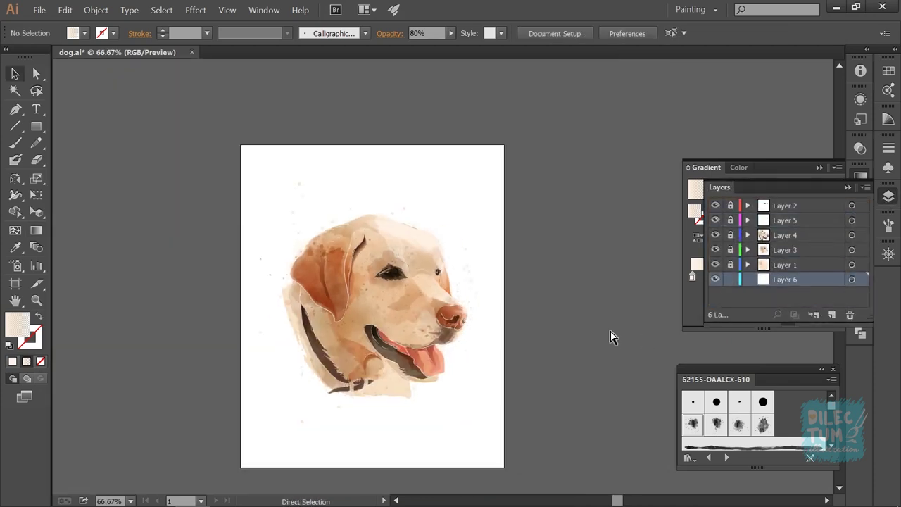
Load the Grunge brushes library and apply a grunge brush to the dark blue background stroke.
click(431, 207)
click(888, 223)
click(722, 346)
click(760, 310)
click(754, 414)
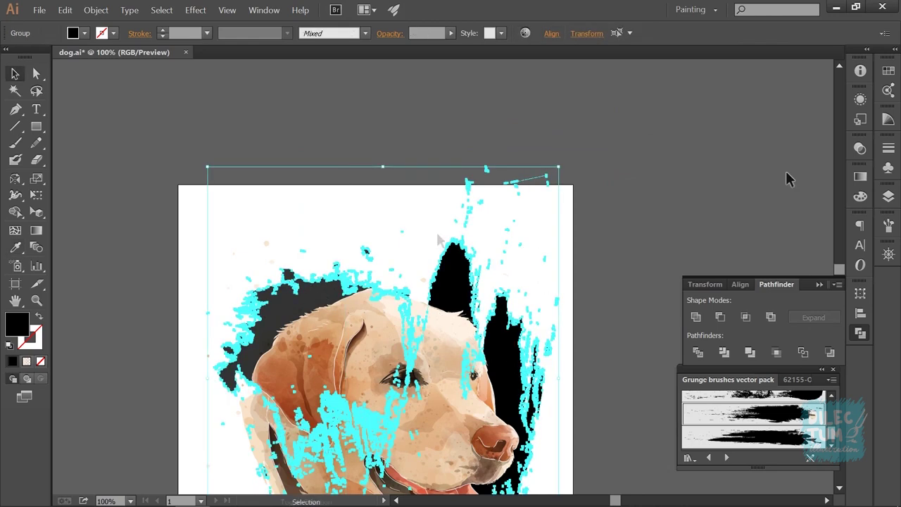
Apply a different grunge brush to the light blue splash stroke.
click(860, 176)
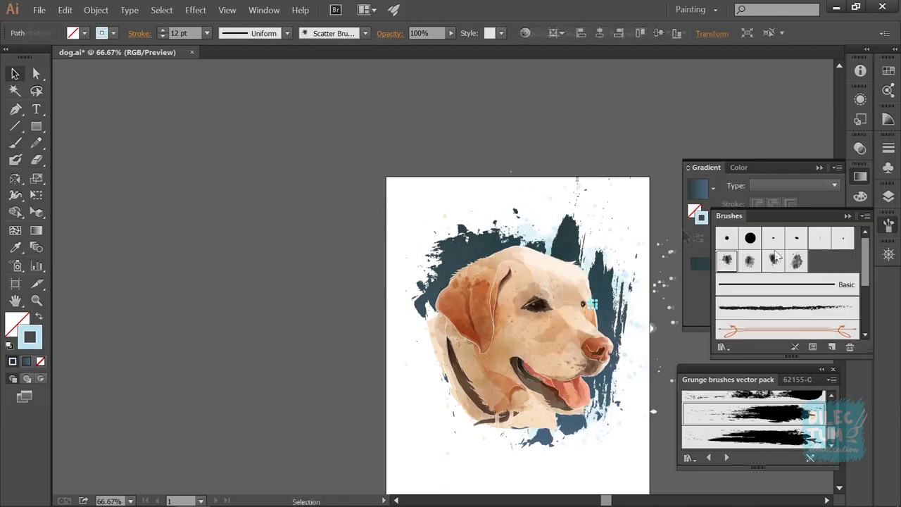
click(794, 262)
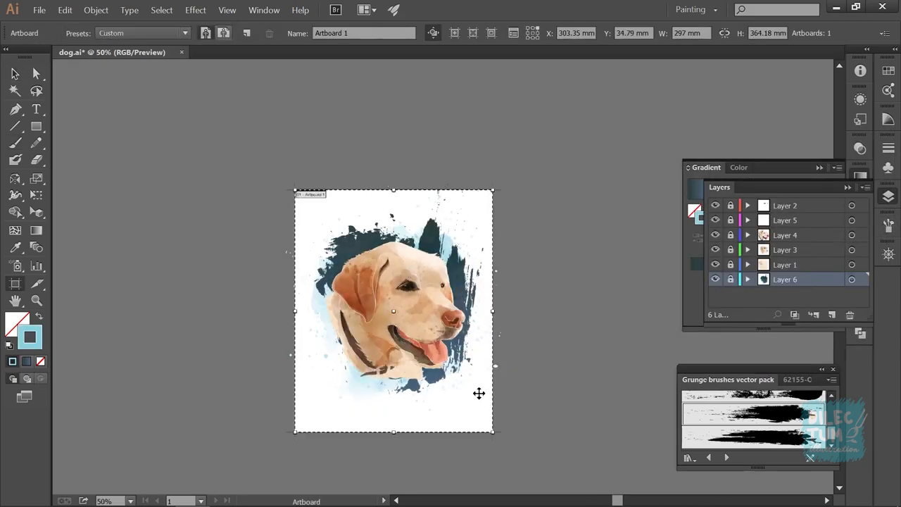
key(Escape)
Zoom in to 100%, unlock Layer 4, and edit a shading stroke's gradient stop colour.
key(ctrl+equal)
click(732, 222)
key(ctrl+equal)
click(730, 235)
key(b)
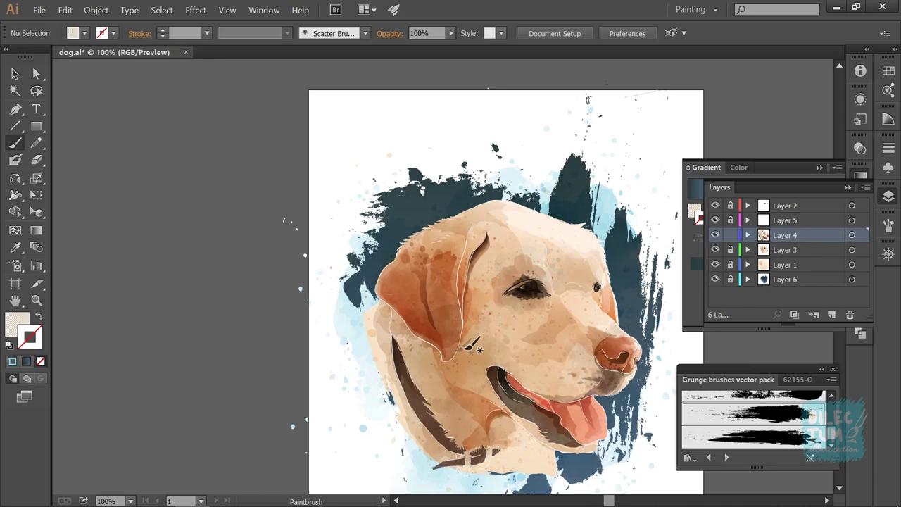
key(v)
double_click(819, 276)
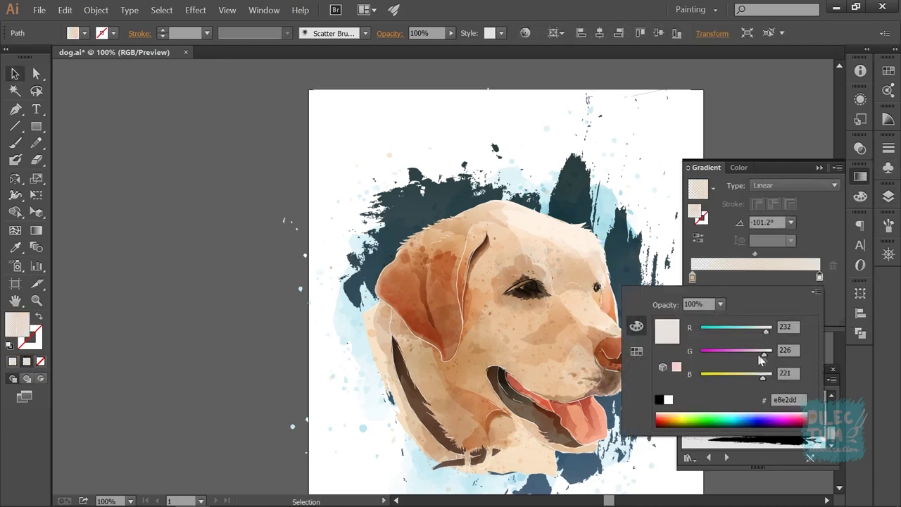
key(Escape)
Change the ear shading stroke's gradient stop to pink.
key(ctrl+shift+a)
key(b)
mouse_move(425, 368)
mouse_down()
mouse_move(589, 412)
mouse_move(615, 400)
mouse_up()
key(v)
click(576, 355)
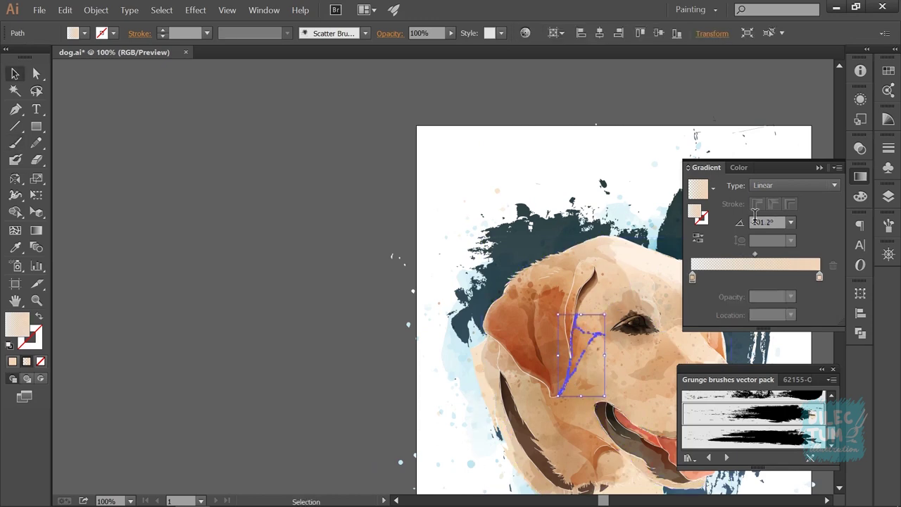
double_click(819, 276)
key(Escape)
key(F7)
Angle the pink ear gradient, then zoom to 150% on the area under the eye.
click(860, 176)
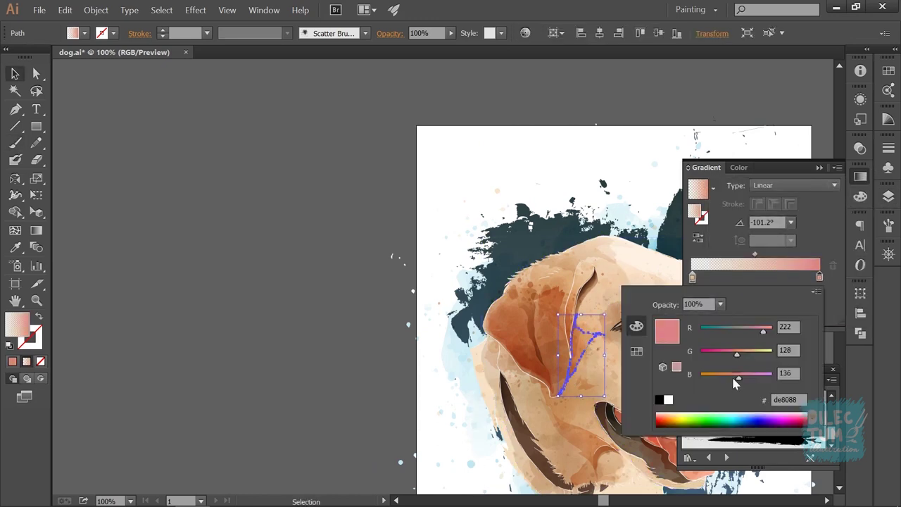
key(g)
key(ctrl+shift+a)
key(ctrl+plus)
key(b)
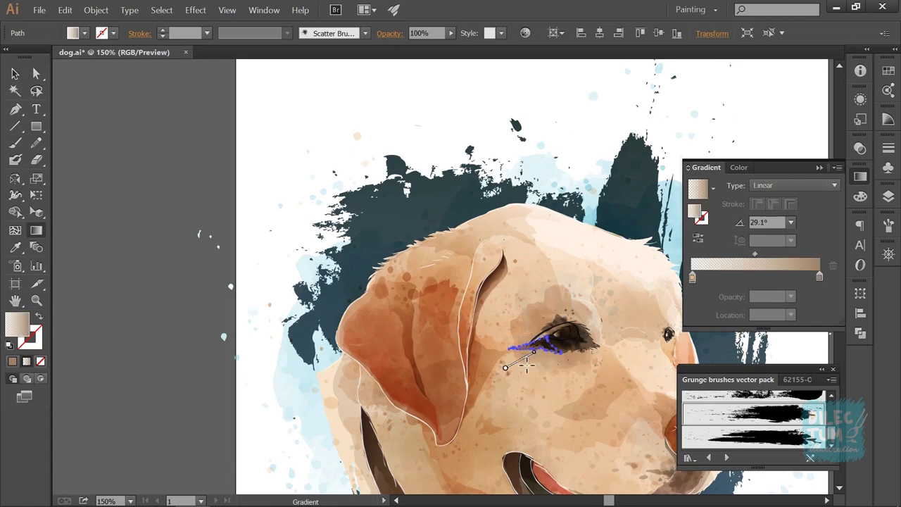
scroll(507, 341, up, 3)
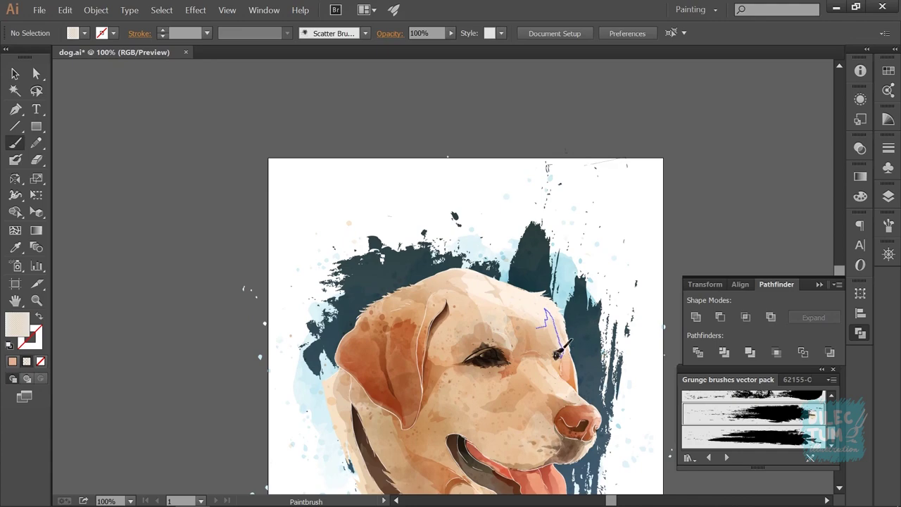
Paint a pale highlight stroke on the forehead and zoom to 150% on the face.
drag(557, 354, 556, 354)
key(v)
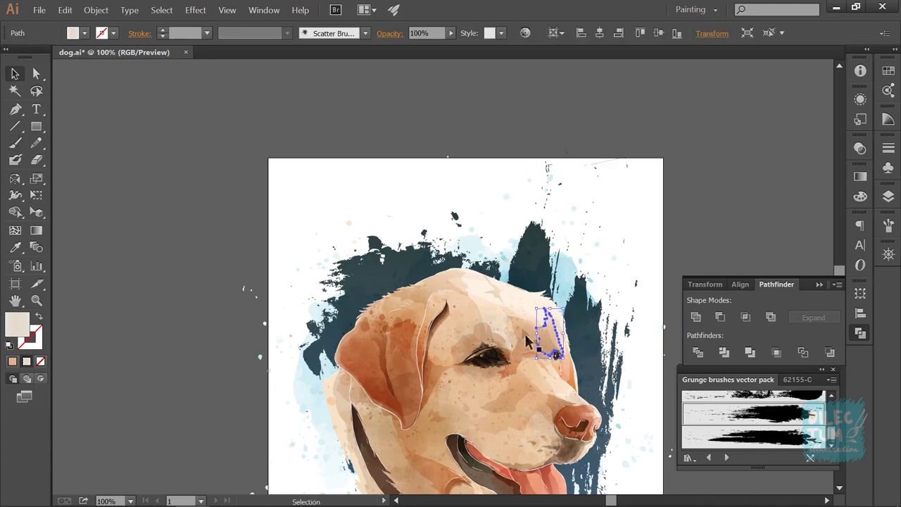
drag(587, 320, 521, 243)
key(ctrl+plus)
key(b)
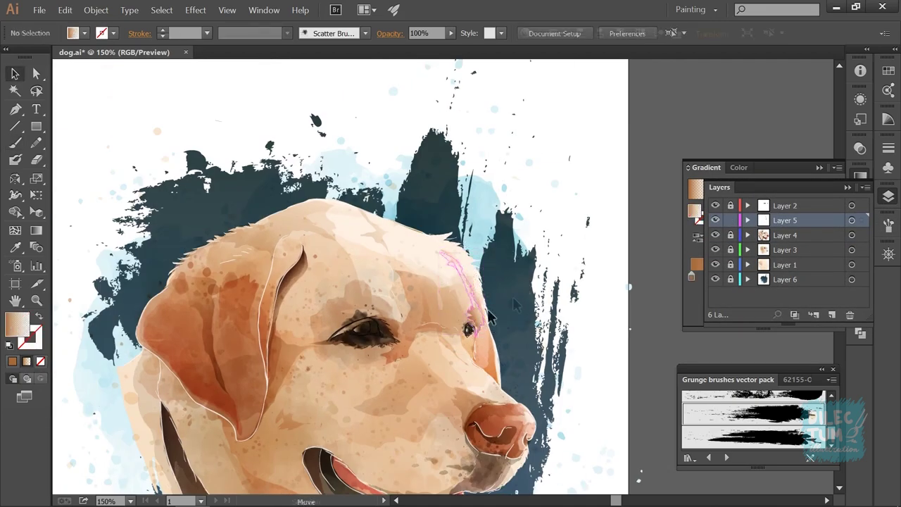
Paint gradient highlight strokes above the far eye and down the nose bridge.
drag(459, 251, 458, 249)
key(g)
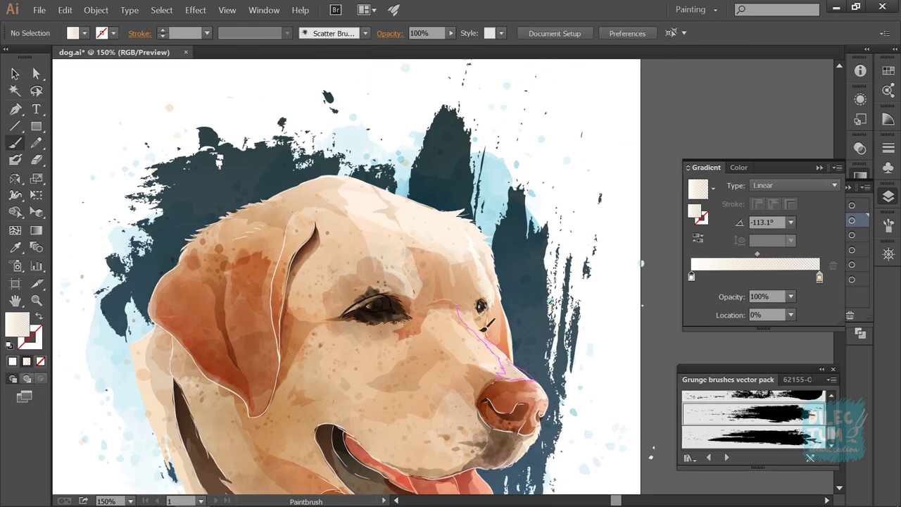
drag(533, 380, 533, 380)
key(v)
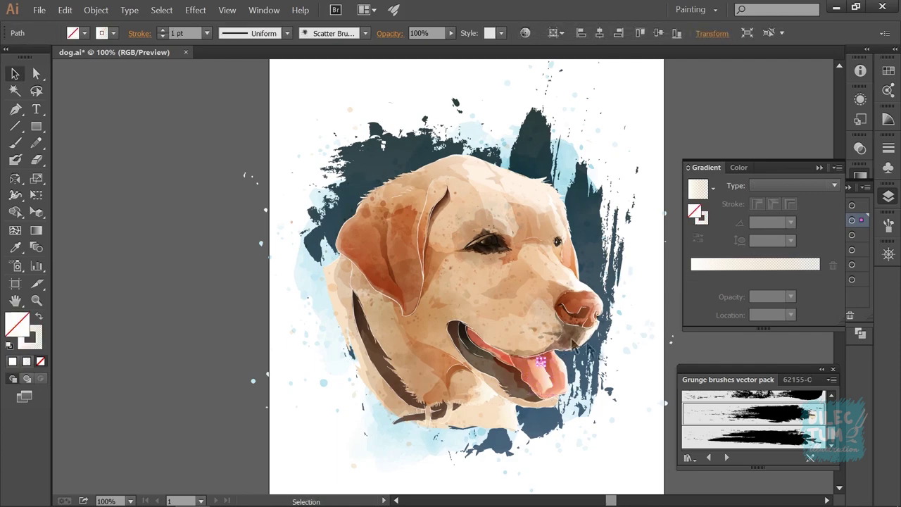
Give the mouth-corner stroke a peach left stop with the gradient midpoint at 33%.
key(g)
drag(523, 342, 554, 403)
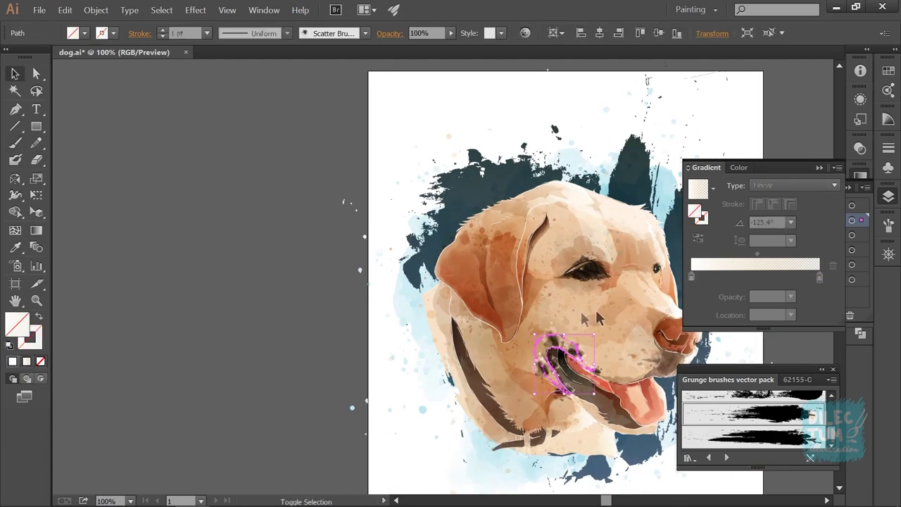
double_click(691, 277)
click(788, 422)
drag(756, 254, 734, 254)
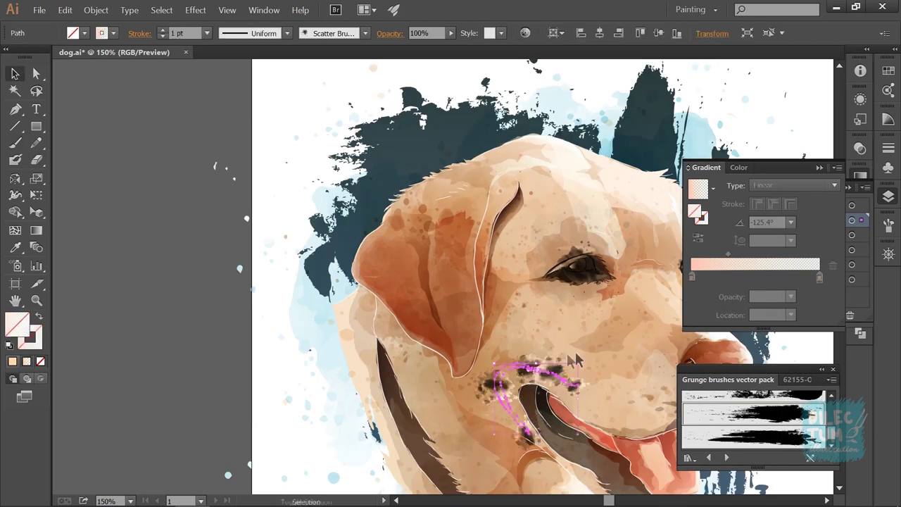
Angle the gradient across the lower ear stroke.
click(286, 107)
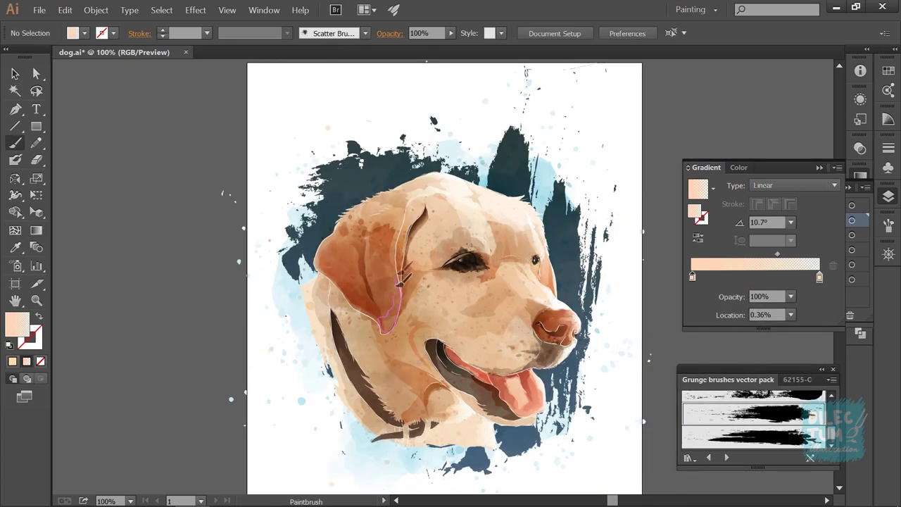
key(g)
drag(357, 324, 431, 278)
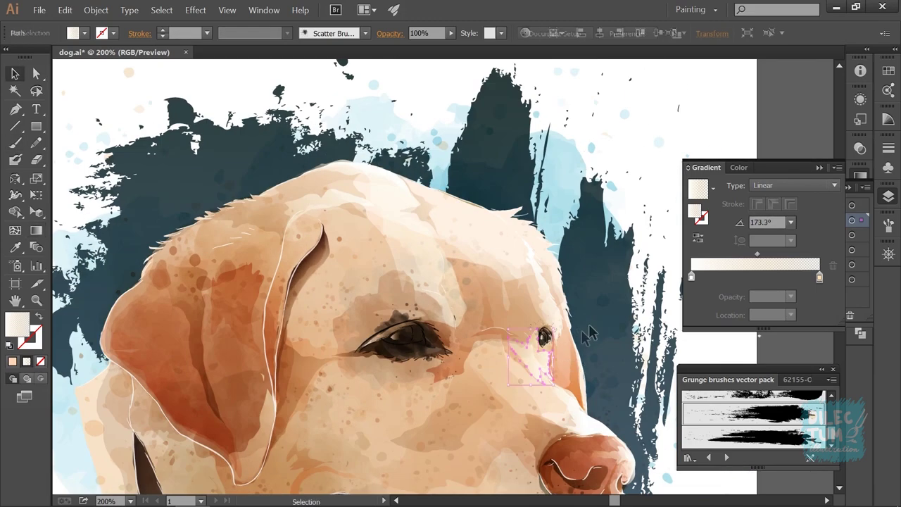
Recentre the view at 100% and edit the right gradient stop colour of the selected stroke.
click(592, 332)
key(ctrl+1)
mouse_move(486, 422)
mouse_down()
mouse_move(564, 415)
mouse_move(573, 429)
mouse_up()
key(F7)
click(556, 377)
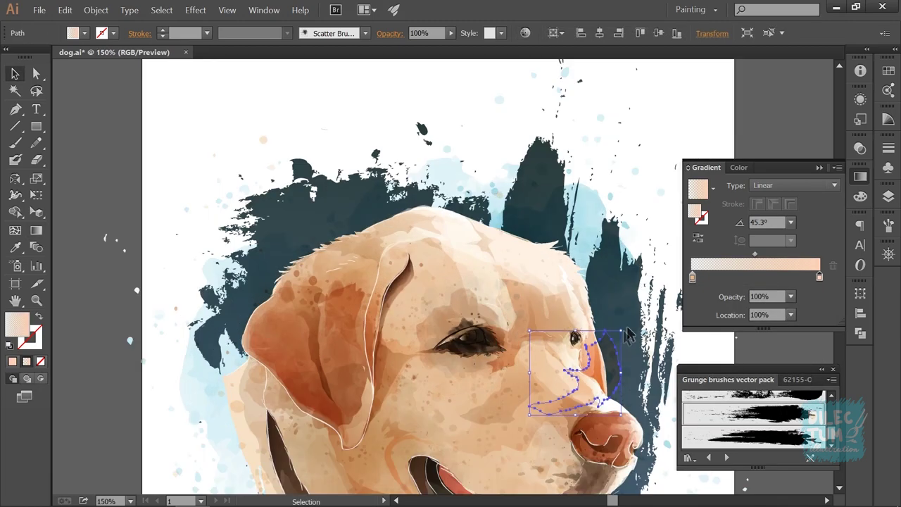
double_click(818, 276)
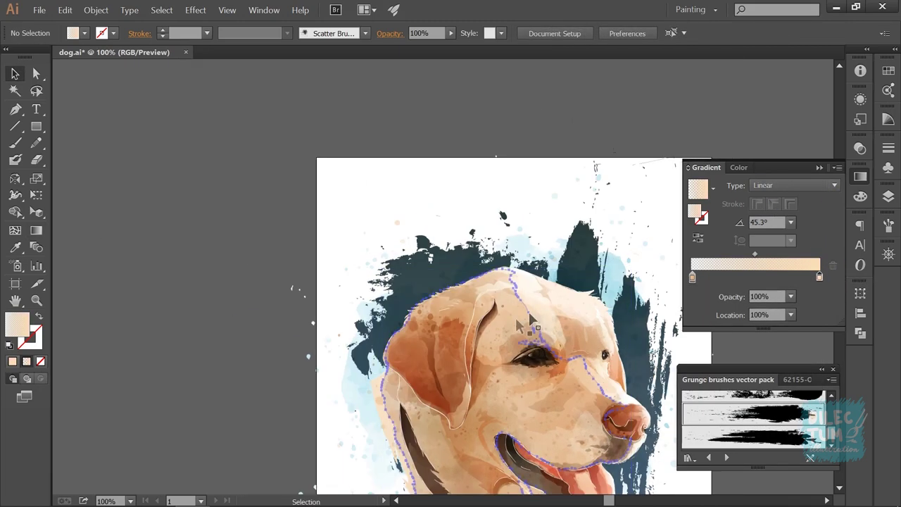